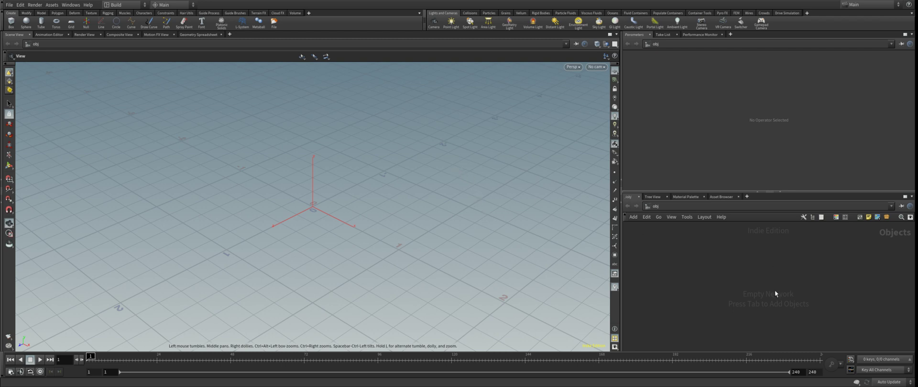
# Add a Tommy test geometry object and set its resolution to Low Res.
pyautogui.press('Tab')
pyautogui.click(865, 259)
pyautogui.click(704, 263)
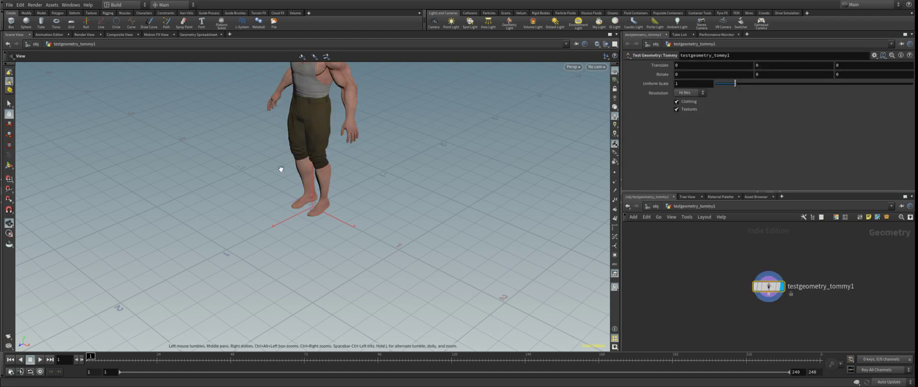
pyautogui.press('f')
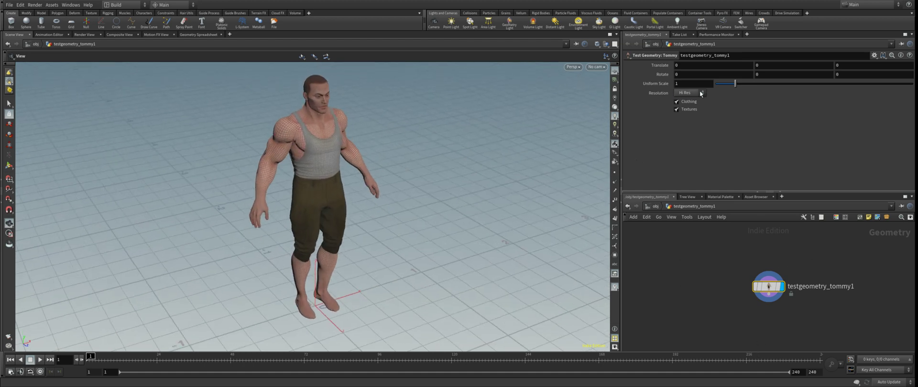
pyautogui.scroll(10, 451, 226)
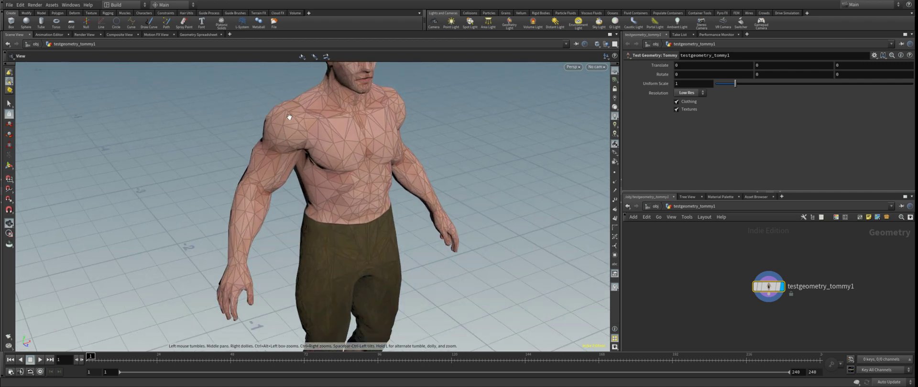
pyautogui.scroll(-10, 451, 227)
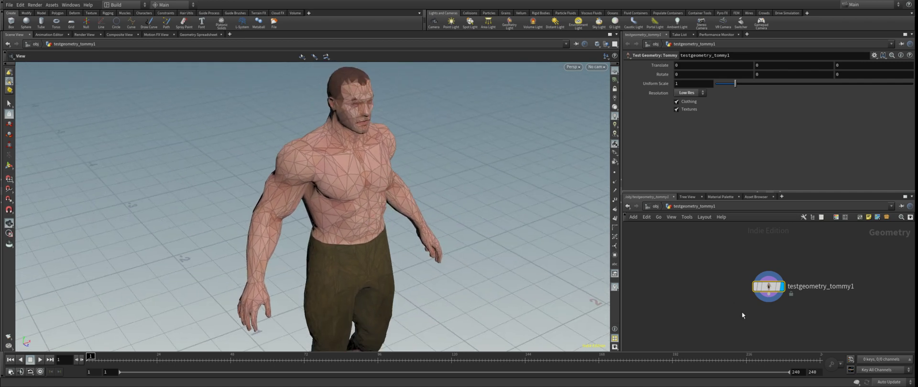
pyautogui.scroll(-3, 761, 329)
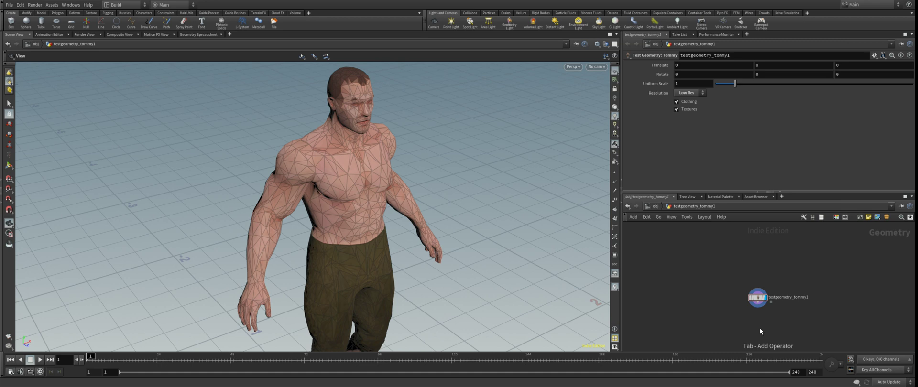
# Add a UV Texture node fed by the Tommy test geometry and display it.
pyautogui.press('Return')
pyautogui.click(760, 325)
pyautogui.moveTo(760, 304); pyautogui.dragTo(758, 317)
pyautogui.click(765, 323)
pyautogui.moveTo(764, 340); pyautogui.dragTo(753, 252, button='middle')
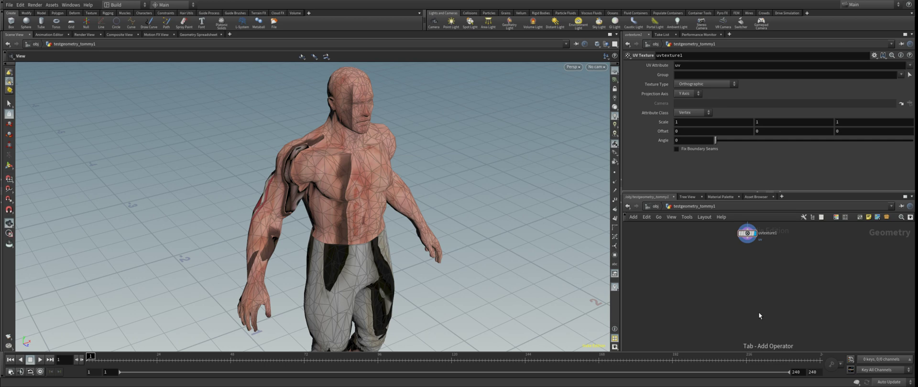
# Add a UV Quick Shade node after the UV Texture node and display it on the character.
pyautogui.press('Return')
pyautogui.click(747, 259)
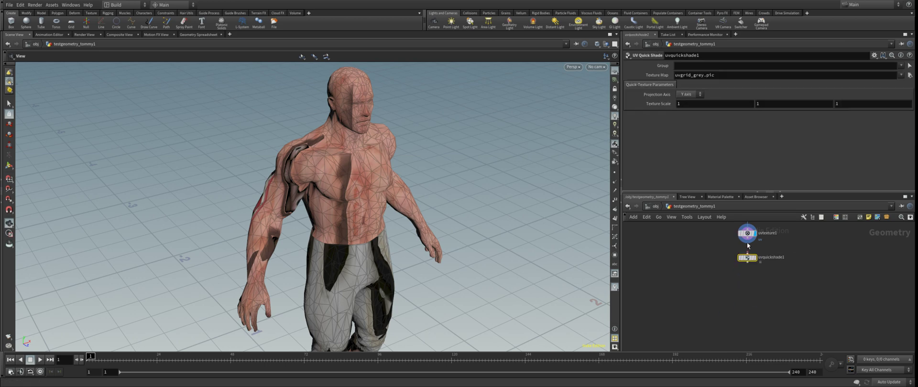
pyautogui.scroll(1, 435, 226)
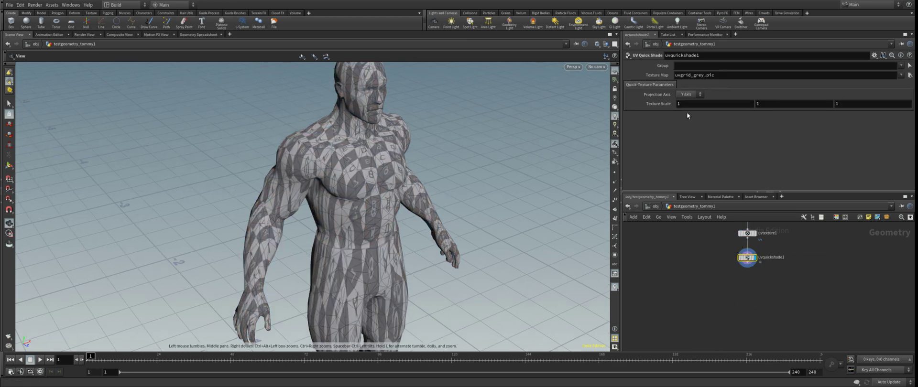
# Set the UV Texture node's projection axis to Z Axis and inspect the grid on the character.
pyautogui.click(751, 234)
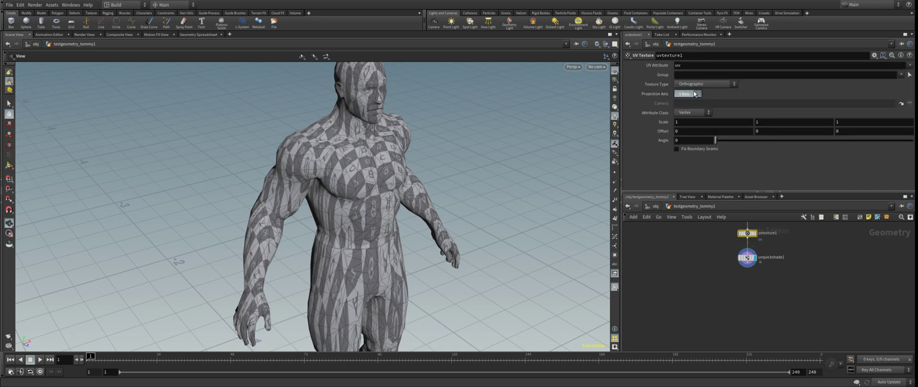
pyautogui.click(683, 101)
pyautogui.moveTo(447, 205); pyautogui.dragTo(483, 206)
pyautogui.click(684, 116)
pyautogui.scroll(-2, 354, 170)
pyautogui.moveTo(347, 170); pyautogui.dragTo(295, 201)
pyautogui.moveTo(734, 141); pyautogui.dragTo(710, 140)
pyautogui.moveTo(490, 185); pyautogui.dragTo(516, 201)
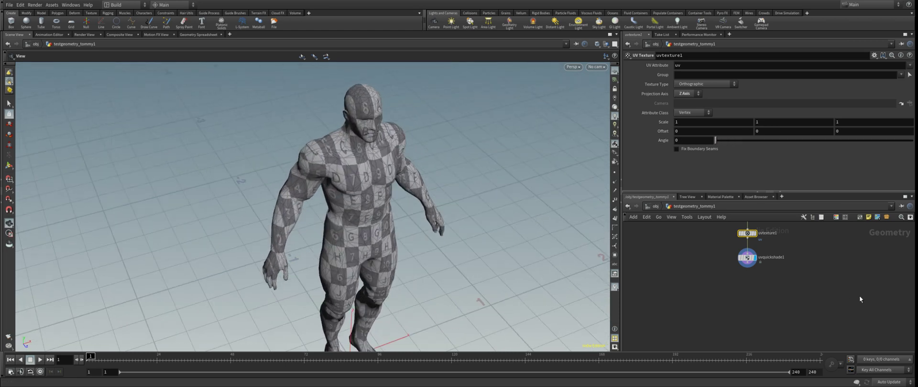
# Add a Box node beside the UV Texture node and show it as a template around the character.
pyautogui.press('Tab')
pyautogui.write('box')
pyautogui.press('Return')
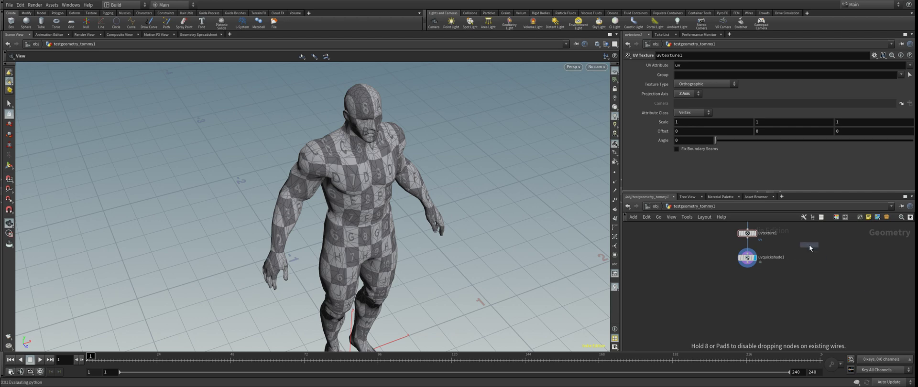
pyautogui.click(819, 234)
pyautogui.click(829, 245)
pyautogui.scroll(-4, 326, 201)
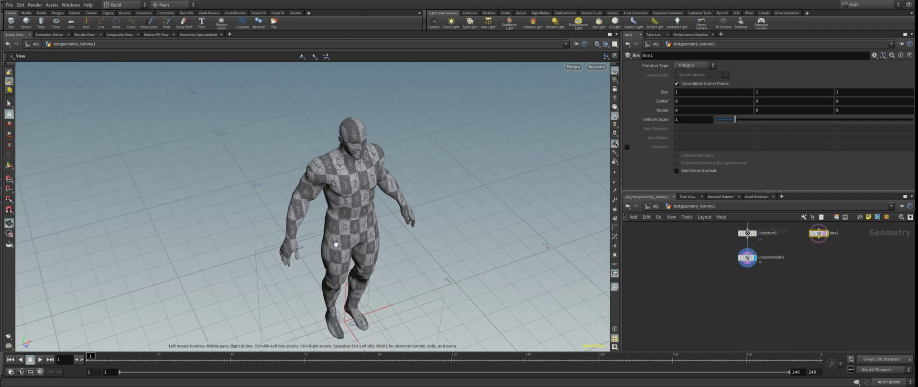
pyautogui.moveTo(320, 241); pyautogui.dragTo(437, 185)
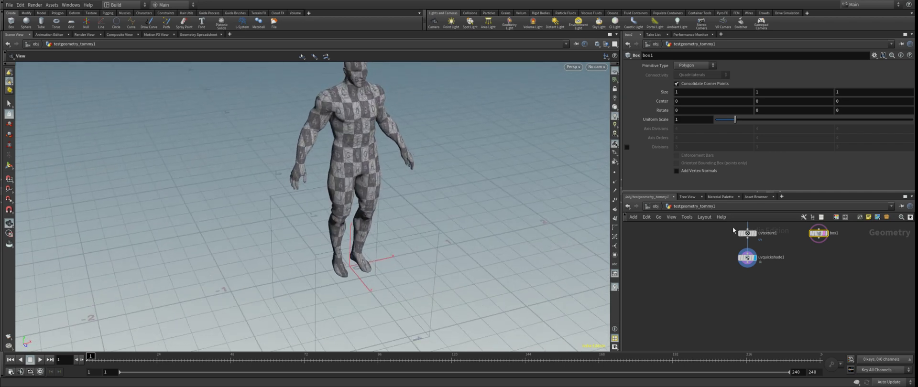
# Add a Transform node after the box and show it as a template.
pyautogui.click(834, 250)
pyautogui.press('Return')
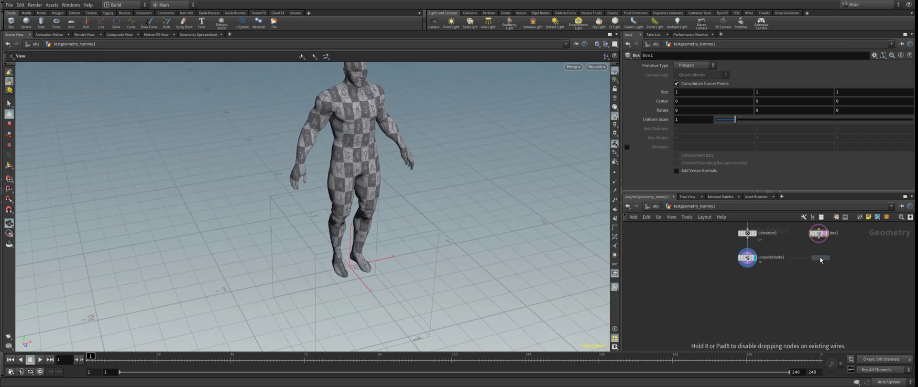
pyautogui.click(818, 259)
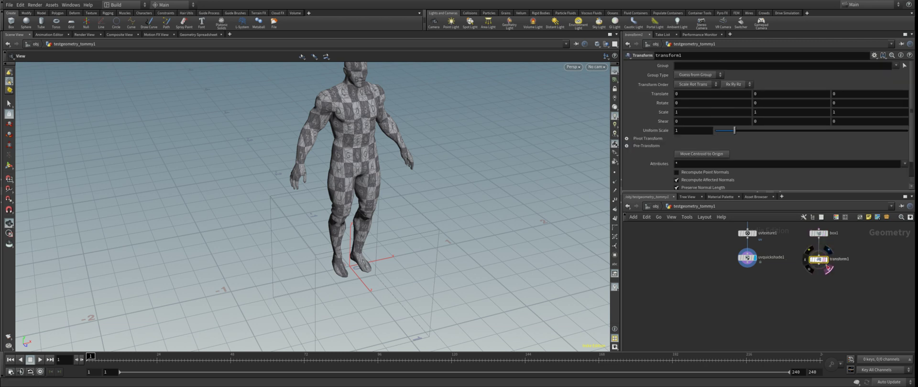
# Rotate the box about the Y axis to about -24.5 degrees with the Transform node's handle.
pyautogui.press('Return')
pyautogui.keyDown('alt'); pyautogui.moveTo(345, 268); pyautogui.dragTo(337, 223, button='middle'); pyautogui.keyUp('alt')
pyautogui.moveTo(337, 245); pyautogui.dragTo(320, 241)
pyautogui.keyDown('alt'); pyautogui.moveTo(319, 187); pyautogui.dragTo(337, 183); pyautogui.keyUp('alt')
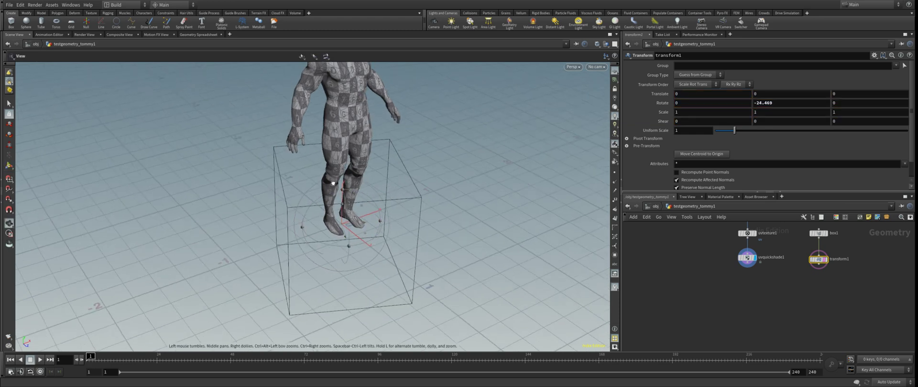
# Raise the box along Y to about 0.83 with the Transform handle and inspect it around the character.
pyautogui.keyDown('alt'); pyautogui.moveTo(337, 183); pyautogui.dragTo(336, 215, button='middle'); pyautogui.keyUp('alt')
pyautogui.moveTo(342, 227); pyautogui.dragTo(341, 145)
pyautogui.keyDown('alt'); pyautogui.moveTo(313, 185); pyautogui.dragTo(340, 190); pyautogui.keyUp('alt')
pyautogui.press('Return')
pyautogui.keyDown('alt'); pyautogui.moveTo(248, 172); pyautogui.dragTo(306, 178, button='right'); pyautogui.keyUp('alt')
pyautogui.keyDown('alt'); pyautogui.moveTo(306, 178); pyautogui.dragTo(404, 169); pyautogui.keyUp('alt')
pyautogui.moveTo(404, 169); pyautogui.dragTo(353, 223, button='right')
pyautogui.moveTo(353, 223); pyautogui.dragTo(340, 181)
pyautogui.moveTo(341, 181); pyautogui.dragTo(338, 218, button='middle')
pyautogui.moveTo(337, 218); pyautogui.dragTo(319, 163, button='right')
pyautogui.moveTo(320, 164); pyautogui.dragTo(354, 235)
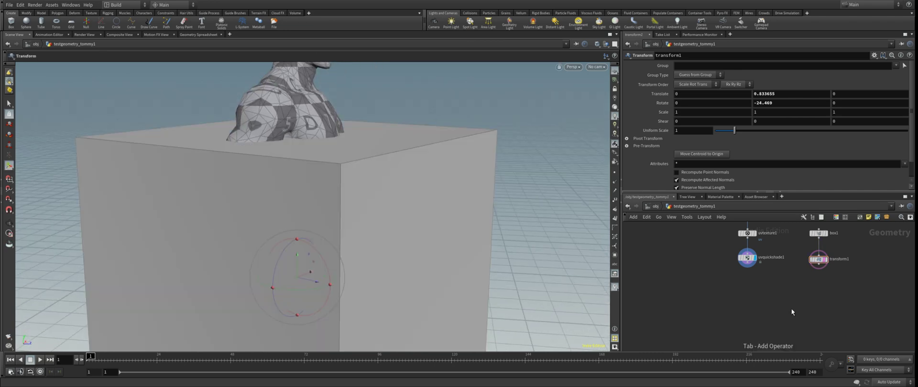
# Add an Attribute VOP after the Transform node and set it to run over Detail (only once).
pyautogui.press('Return')
pyautogui.click(791, 309)
pyautogui.scroll(-3, 783, 294)
pyautogui.moveTo(771, 283); pyautogui.dragTo(732, 254)
pyautogui.scroll(2, 790, 311)
pyautogui.moveTo(786, 303); pyautogui.dragTo(811, 272)
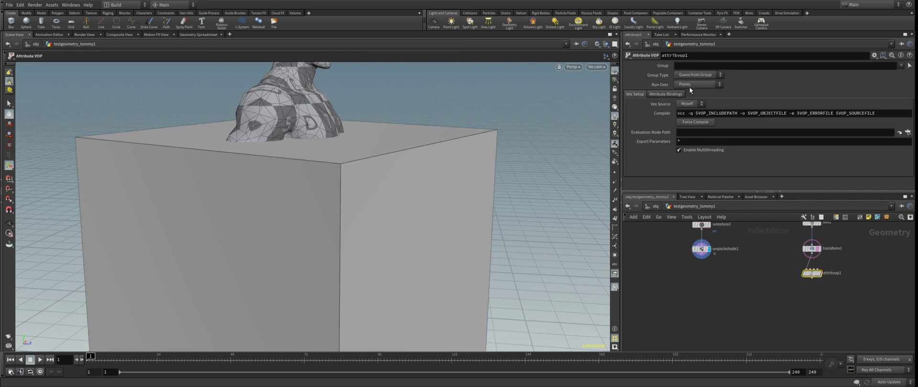
pyautogui.click(698, 93)
pyautogui.scroll(3, 815, 261)
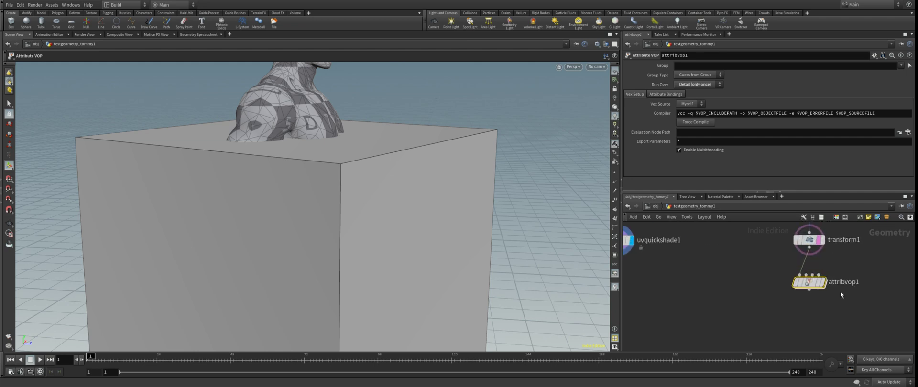
# Display the Attribute VOP and add a Bind node inside its network beside the global parameters.
pyautogui.click(823, 283)
pyautogui.doubleClick(809, 286)
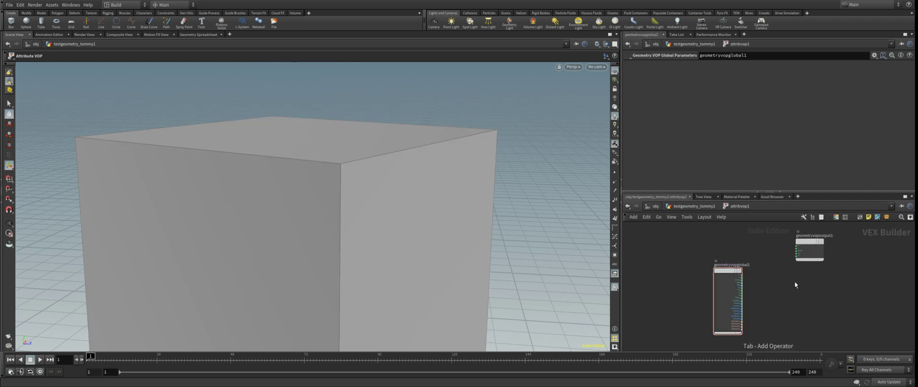
pyautogui.press('b')
pyautogui.scroll(3, 795, 282)
pyautogui.click(769, 322)
pyautogui.scroll(3, 729, 328)
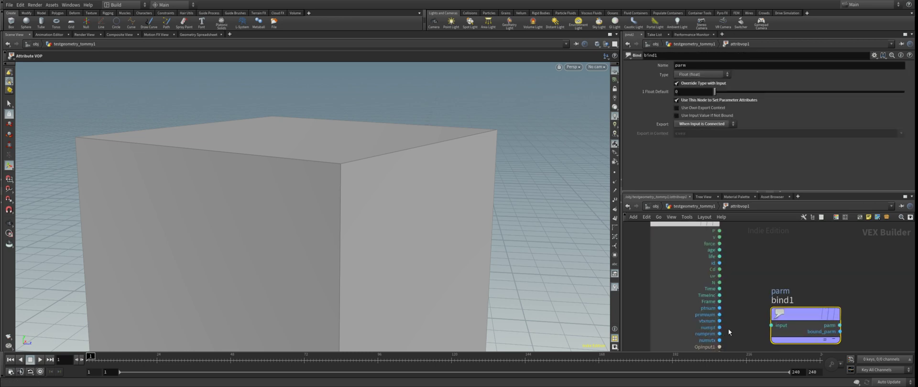
pyautogui.scroll(4, 728, 327)
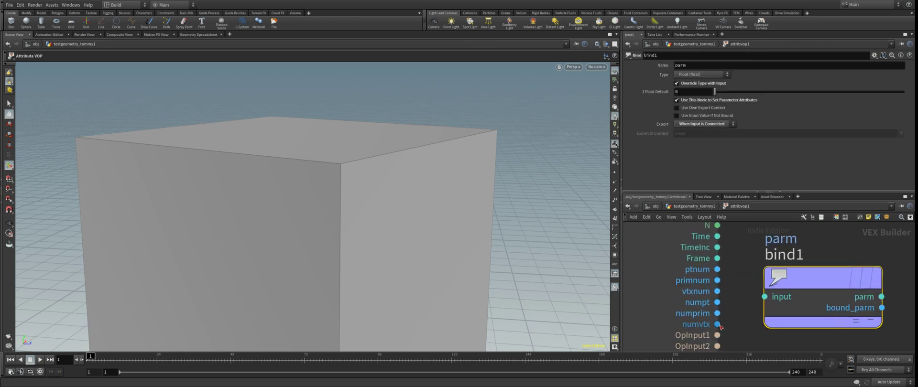
# Connect the numprim global to the Bind node's input and name the bound attribute prims.
pyautogui.moveTo(795, 291); pyautogui.dragTo(793, 309)
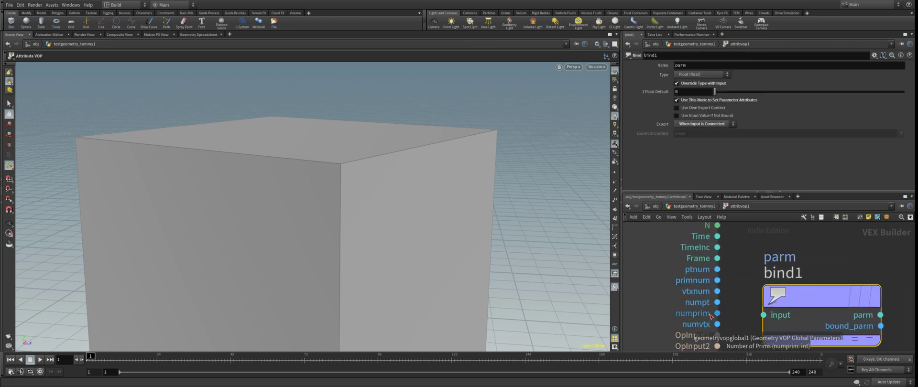
pyautogui.moveTo(712, 317); pyautogui.dragTo(764, 315)
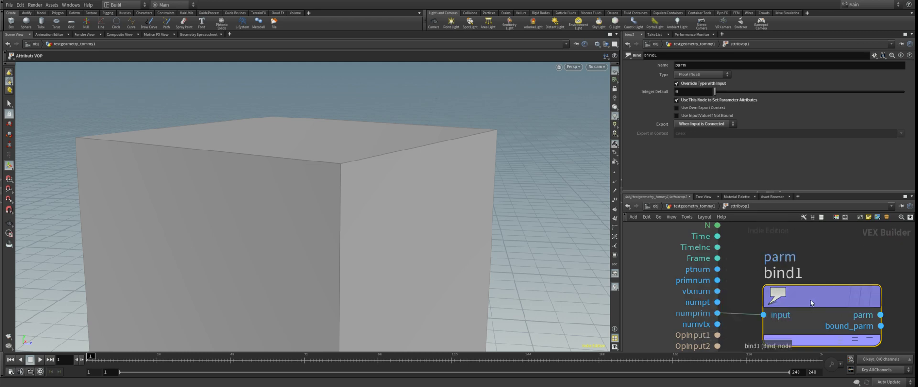
pyautogui.moveTo(811, 300); pyautogui.dragTo(814, 295)
pyautogui.moveTo(727, 66); pyautogui.dragTo(491, 45)
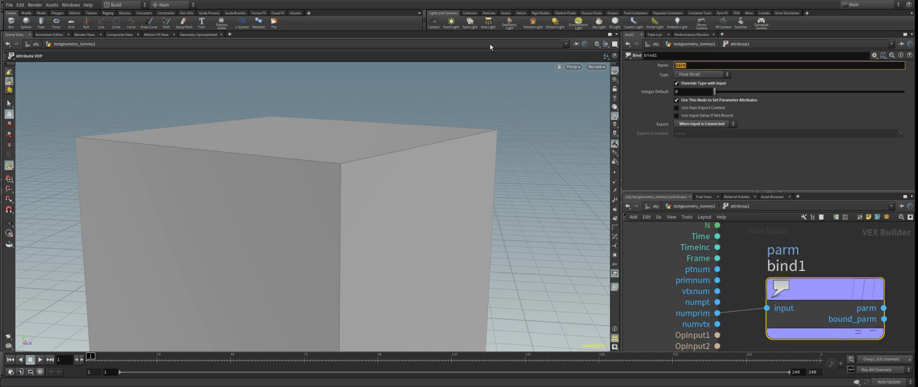
pyautogui.write('prims')
pyautogui.press('Return')
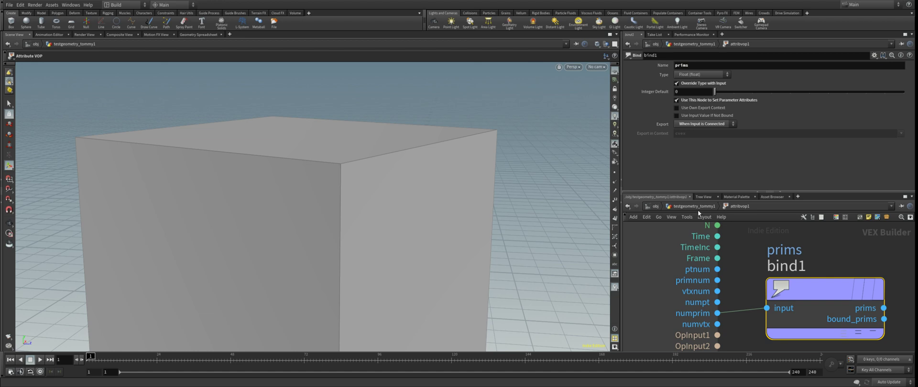
# Return to the geometry network and add a second Attribute VOP fed directly by the Tommy test geometry.
pyautogui.click(699, 206)
pyautogui.scroll(-6, 401, 176)
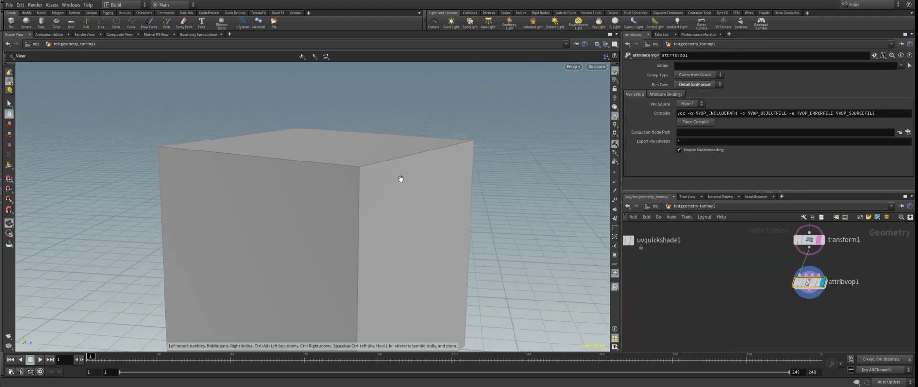
pyautogui.scroll(-3, 665, 244)
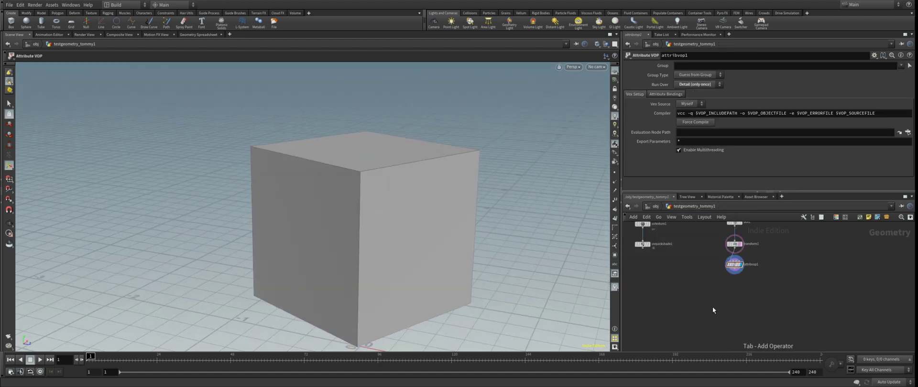
pyautogui.press('Tab')
pyautogui.press('Return')
pyautogui.click(717, 288)
pyautogui.moveTo(681, 252); pyautogui.dragTo(690, 282, button='middle')
pyautogui.moveTo(684, 237); pyautogui.dragTo(722, 316)
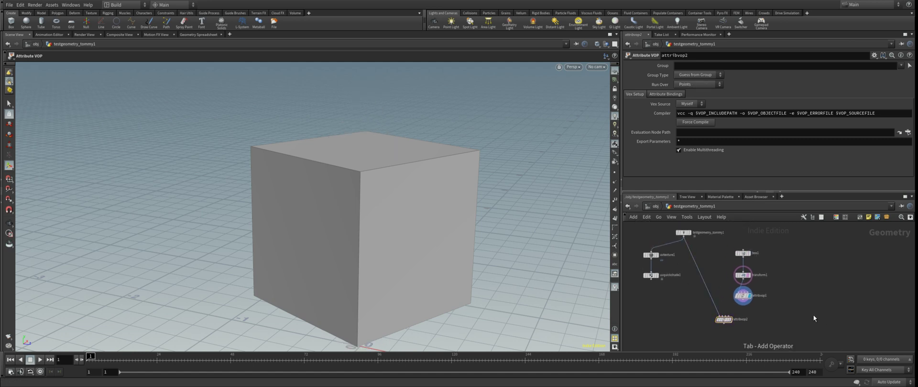
# Insert a Normal node set to Primitives before the second Attribute VOP and duplicate it between the Transform node and first Attribute VOP.
pyautogui.click(703, 282)
pyautogui.moveTo(703, 282); pyautogui.dragTo(693, 283)
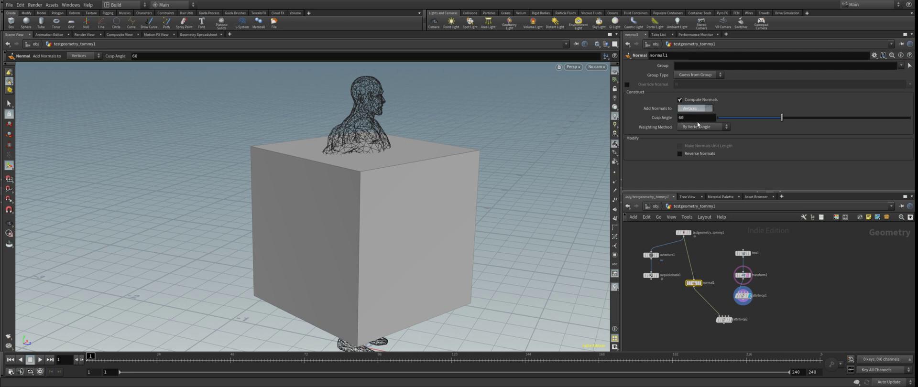
pyautogui.click(695, 131)
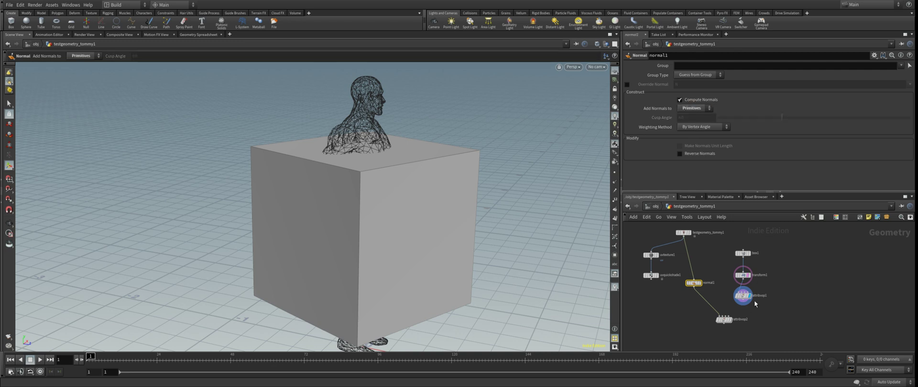
pyautogui.moveTo(696, 285); pyautogui.dragTo(743, 291)
pyautogui.scroll(3, 747, 271)
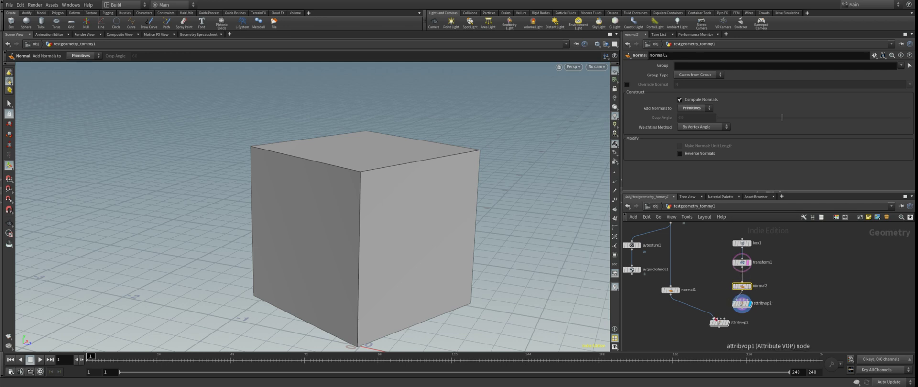
# Wire the first Attribute VOP into the second one's second input, and display the second with Run Over set to Vertices.
pyautogui.scroll(3, 717, 323)
pyautogui.moveTo(720, 324); pyautogui.dragTo(654, 339)
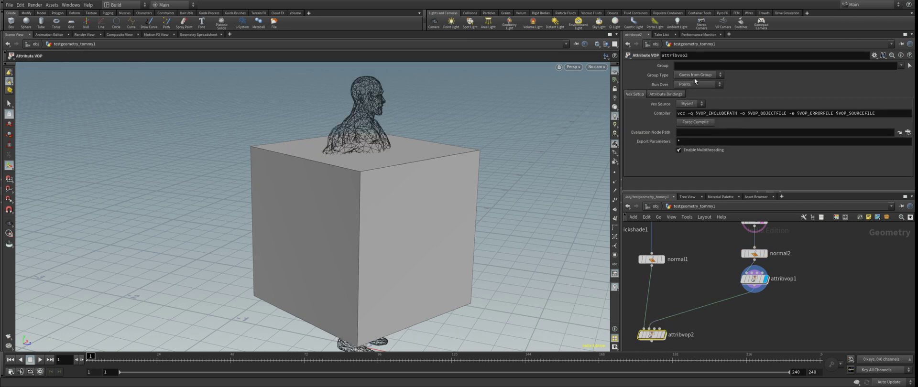
pyautogui.click(702, 105)
pyautogui.moveTo(669, 301); pyautogui.dragTo(696, 265, button='middle')
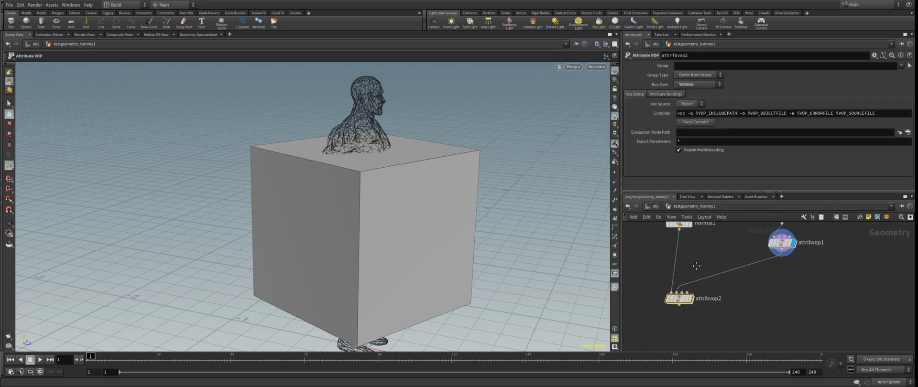
pyautogui.click(676, 300)
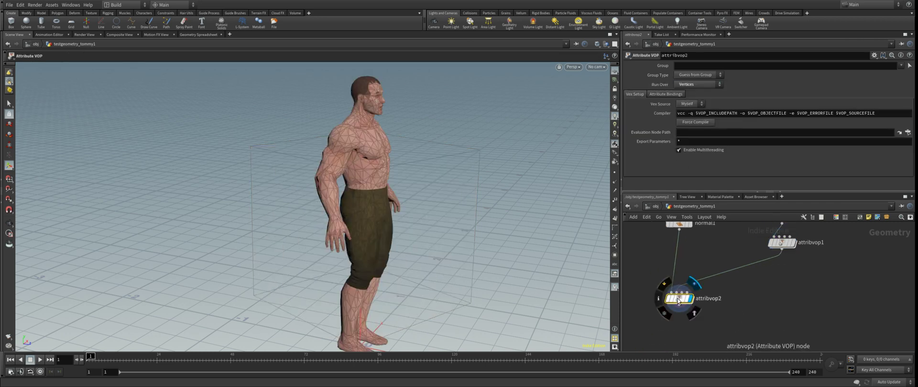
# Open the second Attribute VOP's network and add an Import Detail Attribute node fed by OpInput2.
pyautogui.scroll(-3, 703, 288)
pyautogui.scroll(1, 698, 286)
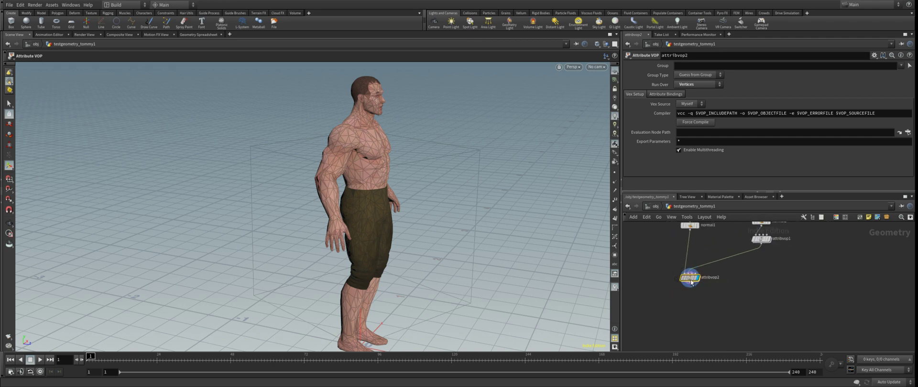
pyautogui.doubleClick(690, 278)
pyautogui.click(741, 323)
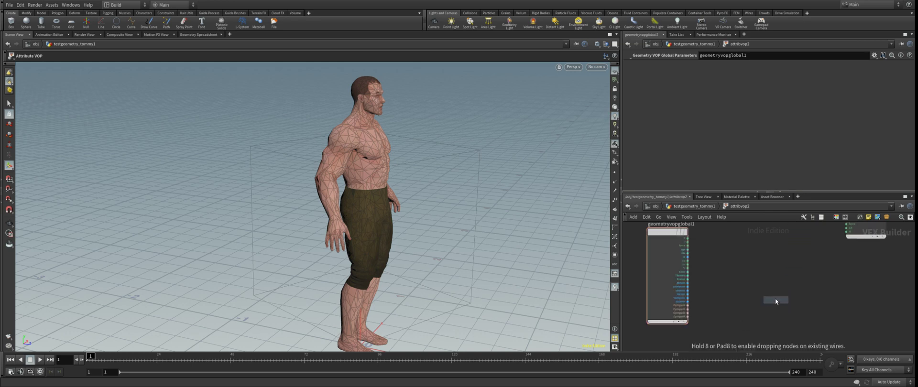
pyautogui.click(727, 297)
pyautogui.scroll(2, 652, 316)
pyautogui.moveTo(652, 315)
pyautogui.mouseDown()
pyautogui.moveTo(707, 312)
pyautogui.moveTo(683, 324)
pyautogui.moveTo(722, 313)
pyautogui.mouseUp()
pyautogui.press('Delete')
# Set the Import Detail Attribute node to read the integer attribute prims from the second input.
pyautogui.doubleClick(705, 97)
pyautogui.write('prims')
pyautogui.press('Return')
pyautogui.click(689, 65)
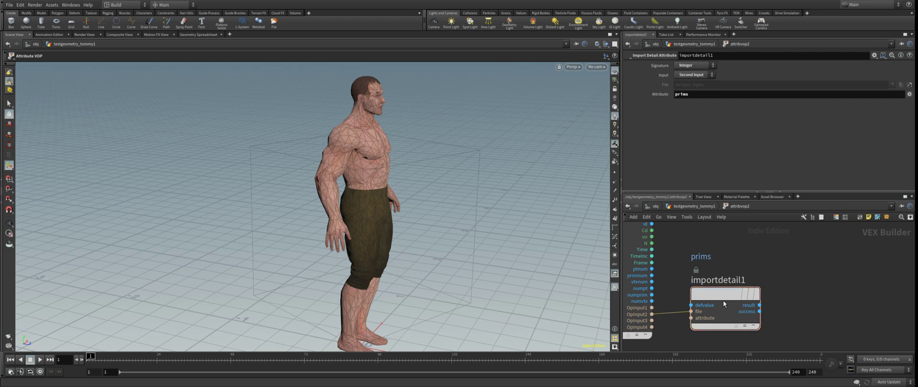
pyautogui.moveTo(721, 300); pyautogui.dragTo(722, 309)
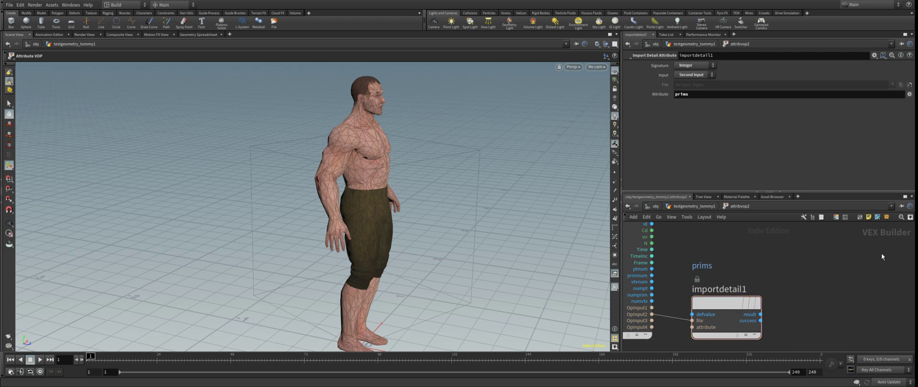
# Add a For loop block with its length driven by the imported prims result, and place the block end below the block begin.
pyautogui.click(827, 294)
pyautogui.moveTo(826, 295); pyautogui.dragTo(809, 256, button='middle')
pyautogui.moveTo(743, 276); pyautogui.dragTo(775, 262)
pyautogui.moveTo(821, 292); pyautogui.dragTo(789, 239, button='middle')
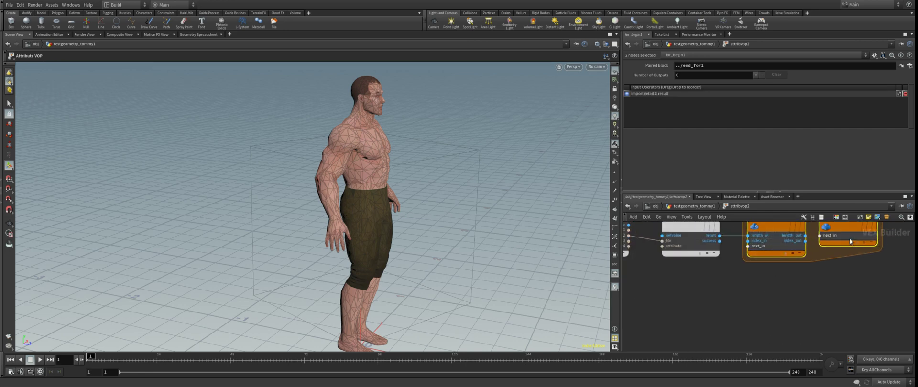
pyautogui.moveTo(850, 258); pyautogui.dragTo(778, 314)
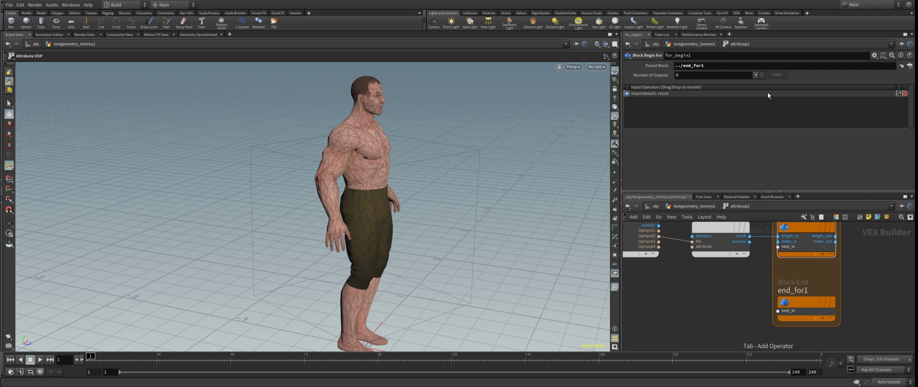
# Add an Import Primitive Attribute node below the globals and feed its primnum input from a new Integer constant.
pyautogui.click(768, 136)
pyautogui.click(670, 291)
pyautogui.scroll(-2, 706, 289)
pyautogui.press('Tab')
pyautogui.press('Return')
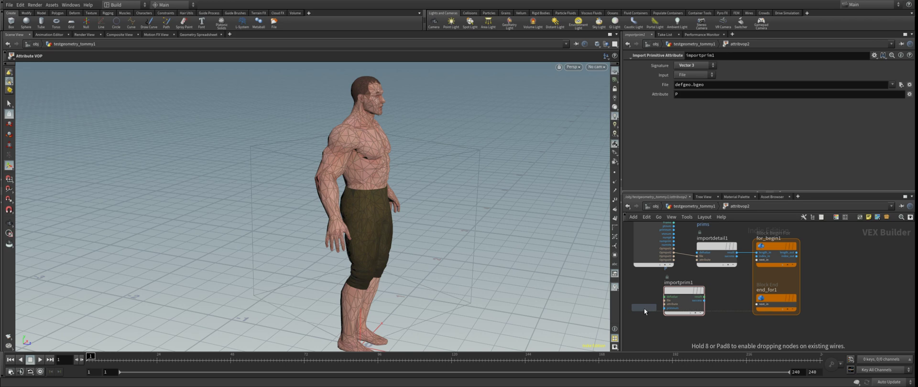
pyautogui.click(644, 311)
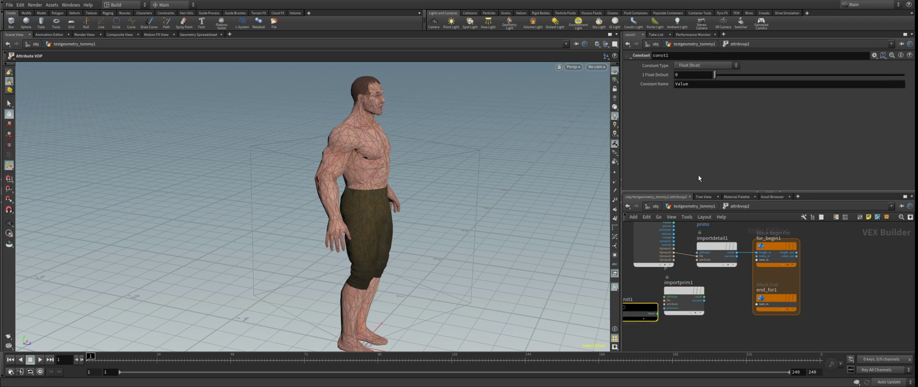
pyautogui.click(705, 66)
pyautogui.click(701, 87)
pyautogui.scroll(3, 658, 324)
pyautogui.moveTo(657, 307); pyautogui.dragTo(669, 297)
pyautogui.scroll(-5, 687, 308)
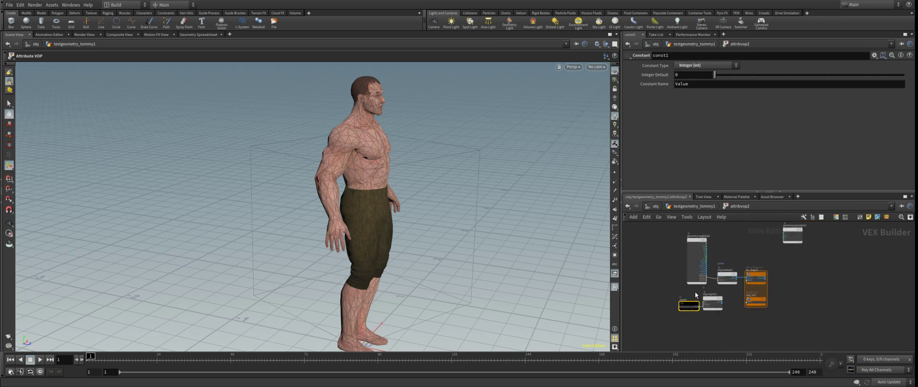
# Set the Import Primitive Attribute node to read attribute N from the second input.
pyautogui.click(711, 301)
pyautogui.write('N')
pyautogui.press('Return')
pyautogui.click(694, 94)
pyautogui.scroll(4, 695, 276)
pyautogui.moveTo(697, 262); pyautogui.dragTo(668, 260)
pyautogui.scroll(1, 704, 345)
pyautogui.scroll(3, 705, 339)
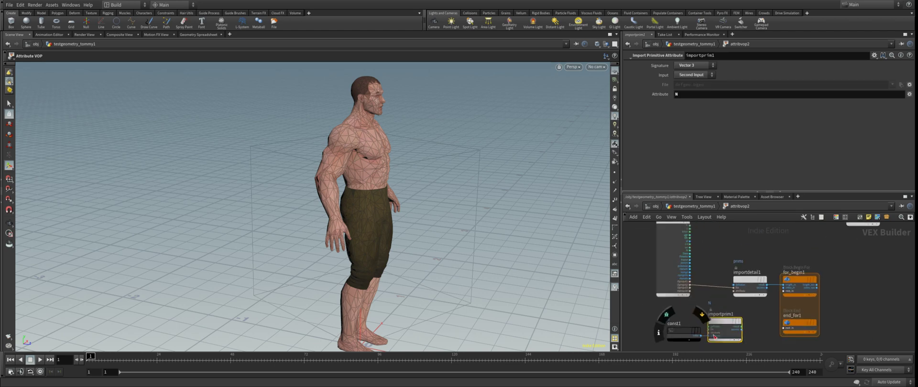
# Give the For block begin one output variable and wire the imported primitive normal into it.
pyautogui.moveTo(705, 309); pyautogui.dragTo(756, 285)
pyautogui.click(800, 248)
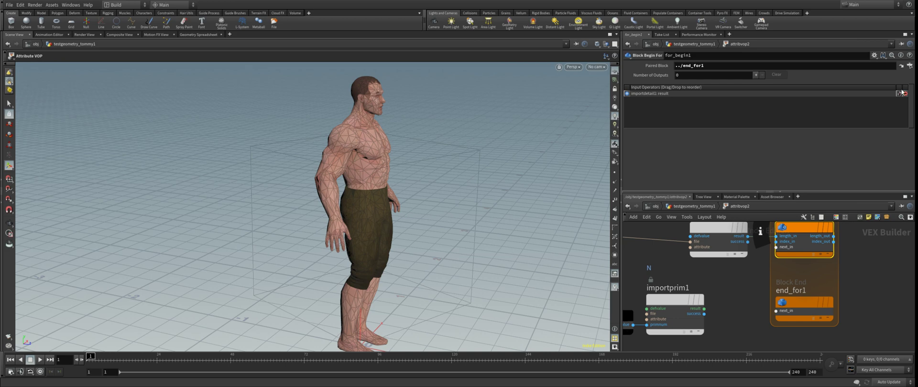
pyautogui.click(755, 75)
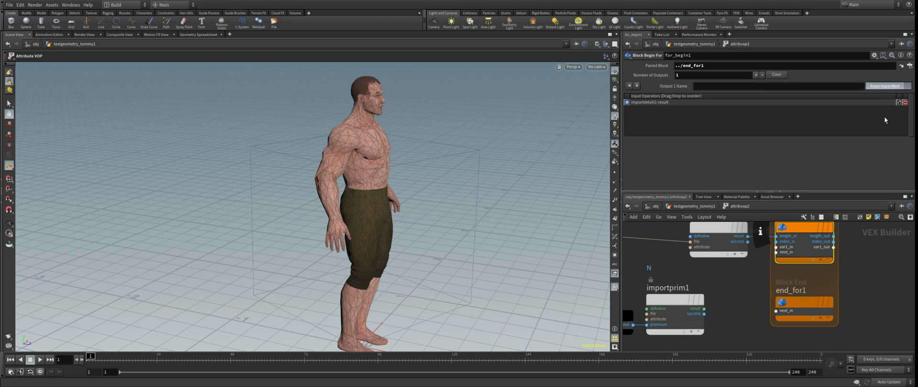
pyautogui.moveTo(701, 309); pyautogui.dragTo(775, 247)
# Give the For block end one output variable of type Vector.
pyautogui.moveTo(770, 293); pyautogui.dragTo(878, 352)
pyautogui.click(756, 82)
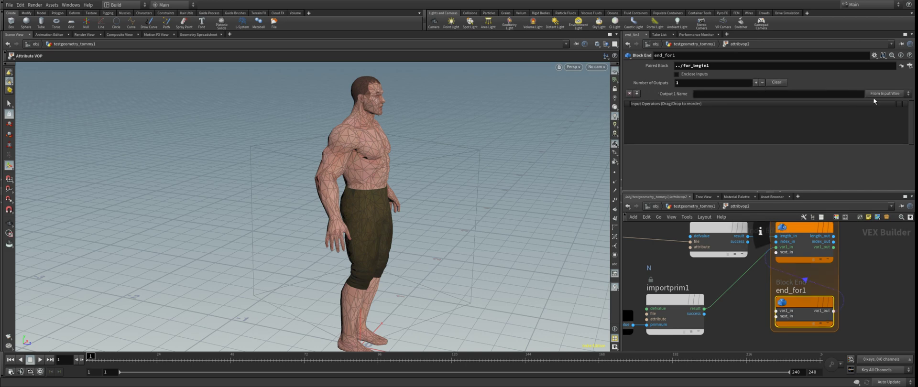
pyautogui.click(889, 128)
pyautogui.scroll(-5, 739, 306)
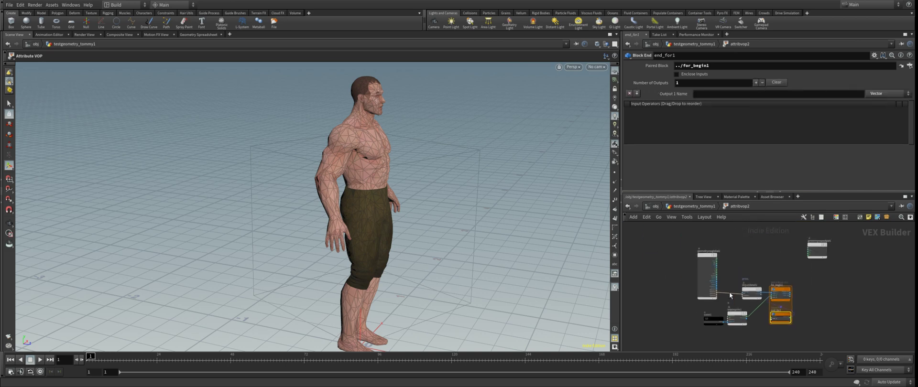
# Place an Add node beside the For block and move the output node farther away.
pyautogui.scroll(5, 741, 304)
pyautogui.moveTo(742, 304); pyautogui.dragTo(767, 291, button='middle')
pyautogui.click(750, 318)
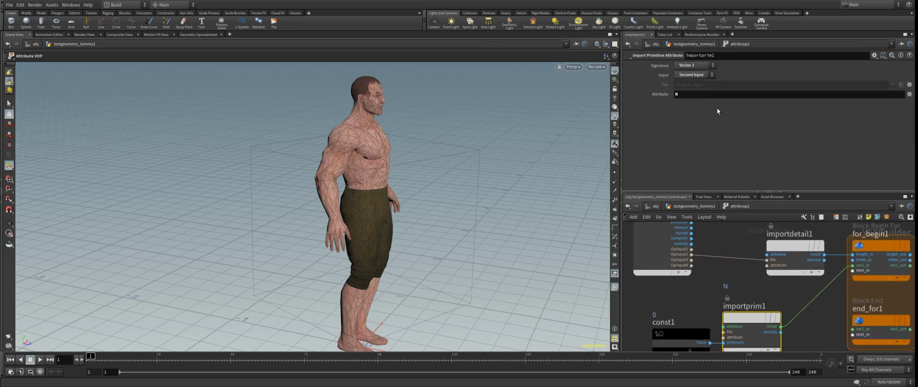
pyautogui.scroll(-3, 761, 291)
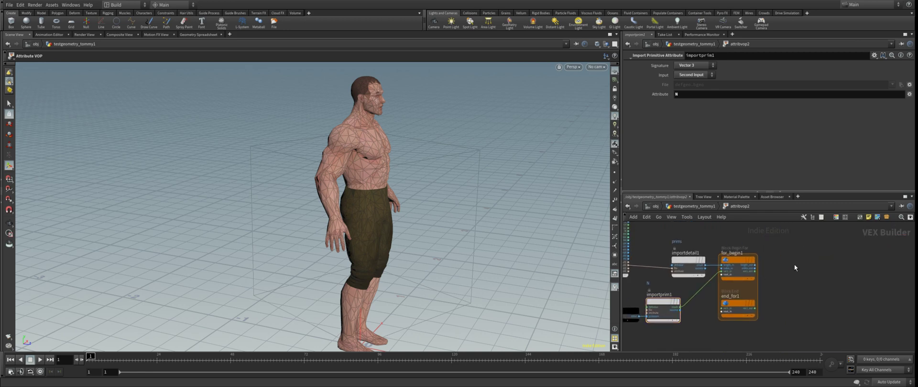
pyautogui.click(766, 106)
pyautogui.click(797, 248)
pyautogui.scroll(-3, 750, 280)
pyautogui.scroll(3, 740, 253)
pyautogui.scroll(-5, 738, 254)
pyautogui.moveTo(761, 233); pyautogui.dragTo(832, 247)
# Examine the Tommy mesh and its surrounding projection box from several angles.
pyautogui.keyDown('alt'); pyautogui.moveTo(404, 224); pyautogui.dragTo(369, 236); pyautogui.keyUp('alt')
pyautogui.keyDown('alt'); pyautogui.moveTo(369, 236); pyautogui.dragTo(380, 210, button='right'); pyautogui.keyUp('alt')
pyautogui.moveTo(379, 210)
pyautogui.keyDown('alt'); pyautogui.mouseDown()
pyautogui.moveTo(396, 199)
pyautogui.moveTo(386, 215)
pyautogui.mouseUp(); pyautogui.keyUp('alt')
pyautogui.keyDown('alt'); pyautogui.moveTo(386, 215); pyautogui.dragTo(435, 213, button='right'); pyautogui.keyUp('alt')
pyautogui.keyDown('alt'); pyautogui.moveTo(419, 227); pyautogui.dragTo(434, 218); pyautogui.keyUp('alt')
pyautogui.press('Return')
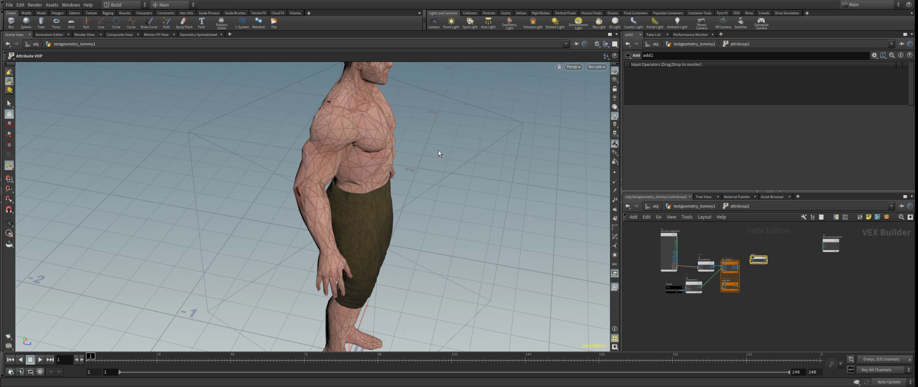
pyautogui.keyDown('alt'); pyautogui.moveTo(333, 151); pyautogui.dragTo(322, 122, button='right'); pyautogui.keyUp('alt')
pyautogui.keyDown('alt'); pyautogui.moveTo(323, 121); pyautogui.dragTo(381, 188); pyautogui.keyUp('alt')
pyautogui.press('Return')
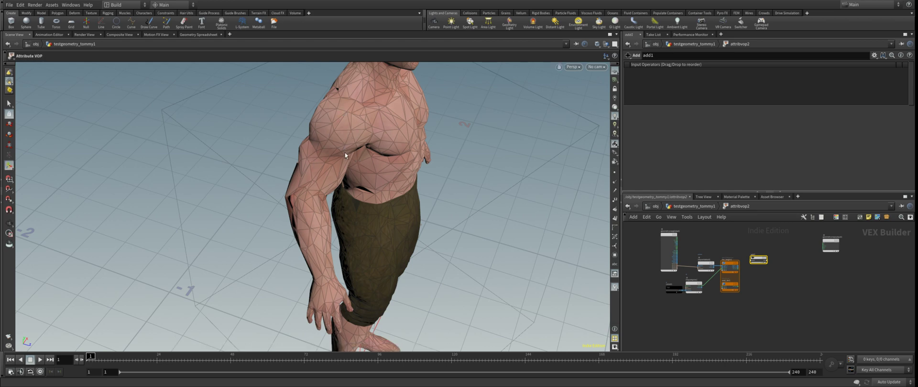
pyautogui.press('Escape')
pyautogui.moveTo(348, 160); pyautogui.dragTo(415, 175)
pyautogui.press('Return')
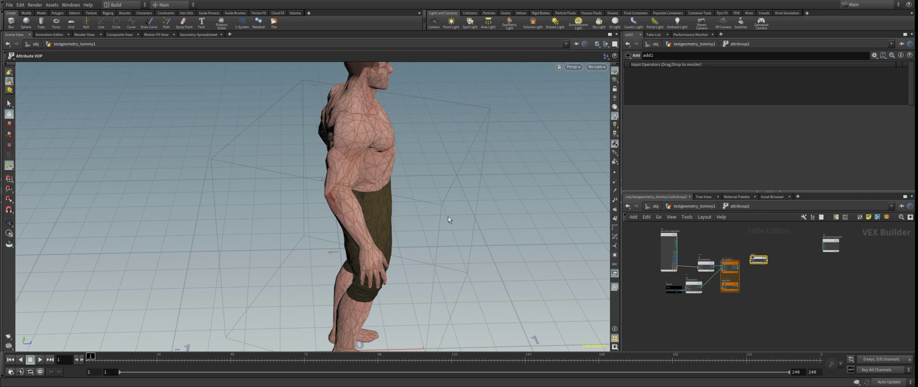
pyautogui.keyDown('alt'); pyautogui.moveTo(448, 199); pyautogui.dragTo(454, 168); pyautogui.keyUp('alt')
# Return to the geometry network and inspect the primitive normals on the Tommy mesh and on the rotated box.
pyautogui.click(686, 207)
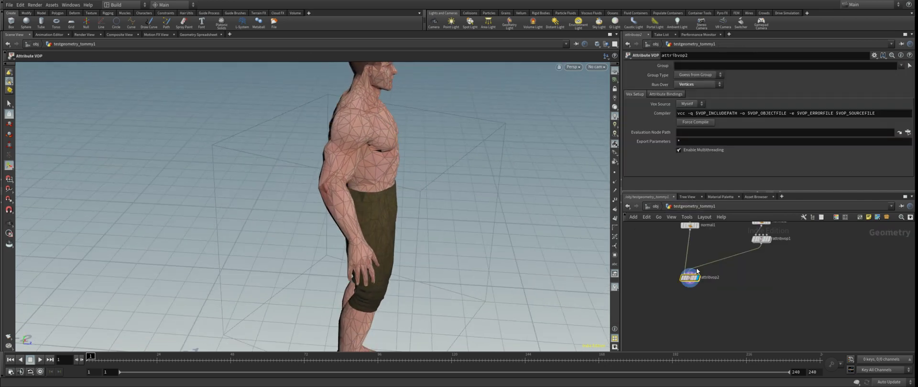
pyautogui.scroll(-1, 685, 247)
pyautogui.click(692, 234)
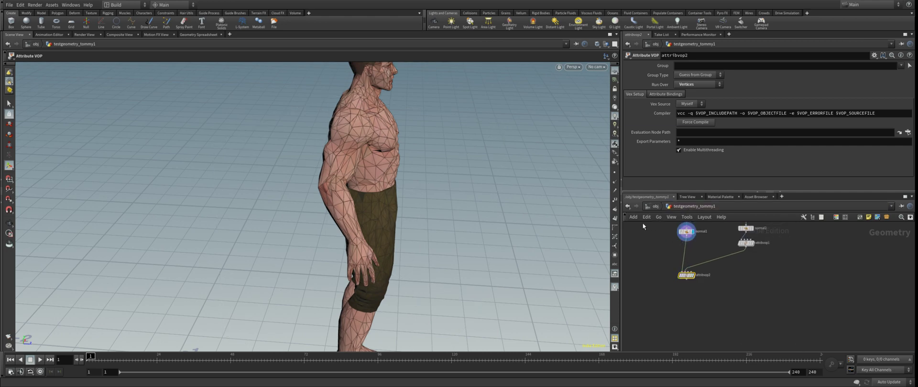
pyautogui.click(616, 212)
pyautogui.scroll(4, 381, 150)
pyautogui.keyDown('alt'); pyautogui.moveTo(381, 150); pyautogui.dragTo(301, 179); pyautogui.keyUp('alt')
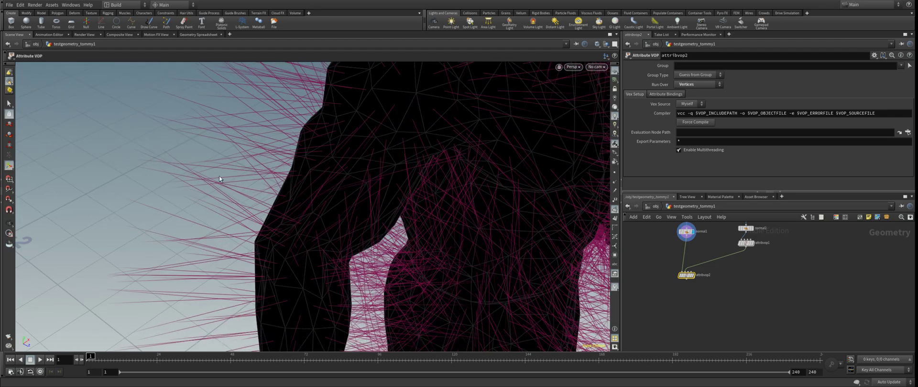
pyautogui.scroll(-10, 219, 177)
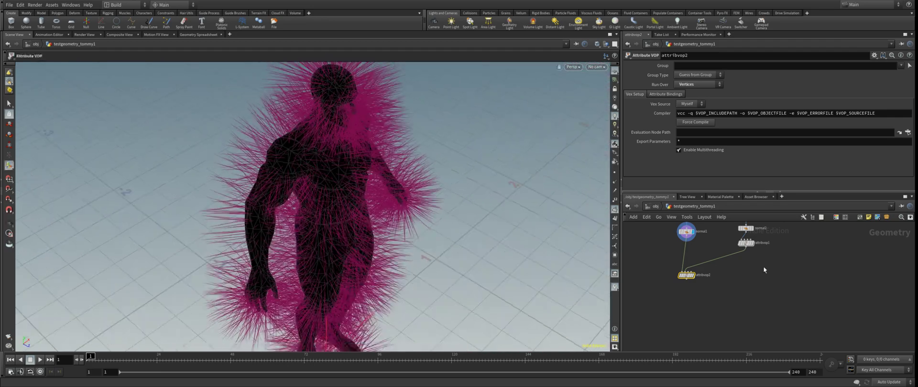
pyautogui.click(753, 245)
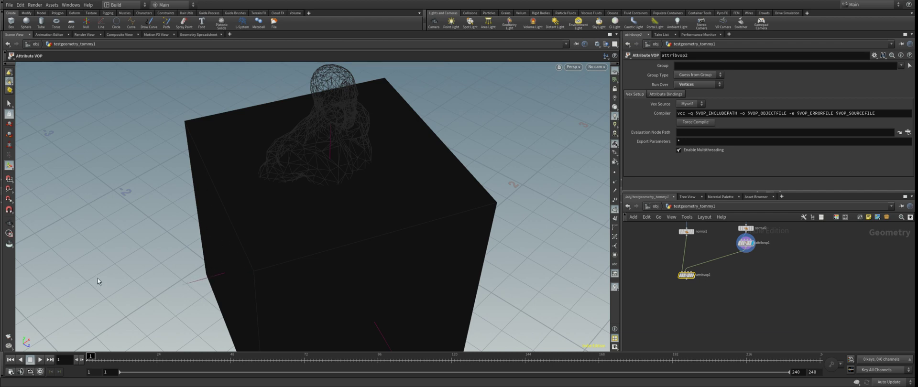
pyautogui.keyDown('alt'); pyautogui.moveTo(99, 280); pyautogui.dragTo(165, 240); pyautogui.keyUp('alt')
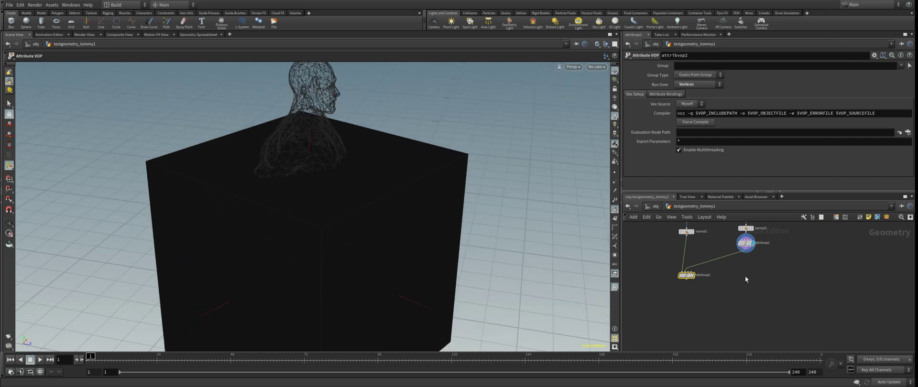
# Display the second Attribute VOP again and reopen its network.
pyautogui.click(694, 276)
pyautogui.scroll(1, 687, 276)
pyautogui.moveTo(261, 222)
pyautogui.keyDown('alt'); pyautogui.mouseDown()
pyautogui.moveTo(246, 225)
pyautogui.moveTo(265, 197)
pyautogui.moveTo(266, 235)
pyautogui.mouseUp(); pyautogui.keyUp('alt')
pyautogui.doubleClick(687, 276)
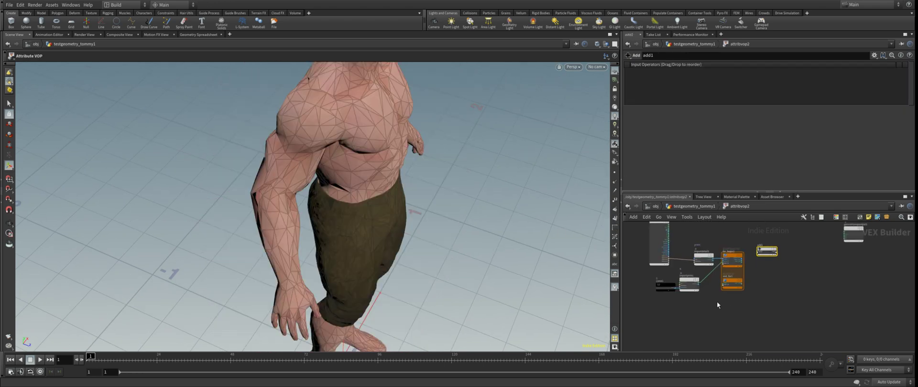
# Add a second Import Primitive Attribute node that reads attribute N from the first input.
pyautogui.scroll(5, 765, 261)
pyautogui.scroll(-4, 759, 273)
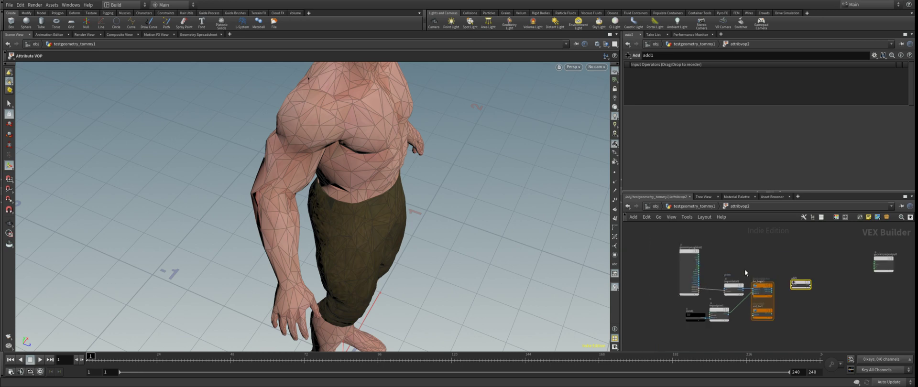
pyautogui.scroll(4, 720, 274)
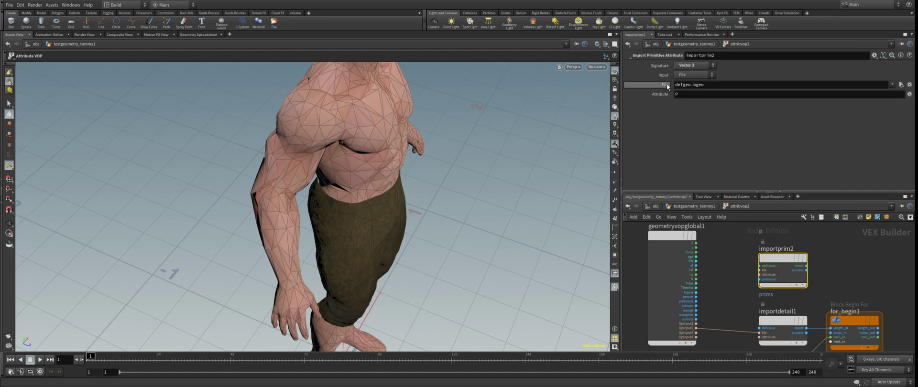
pyautogui.moveTo(686, 94); pyautogui.dragTo(605, 93)
pyautogui.write('N')
pyautogui.press('Return')
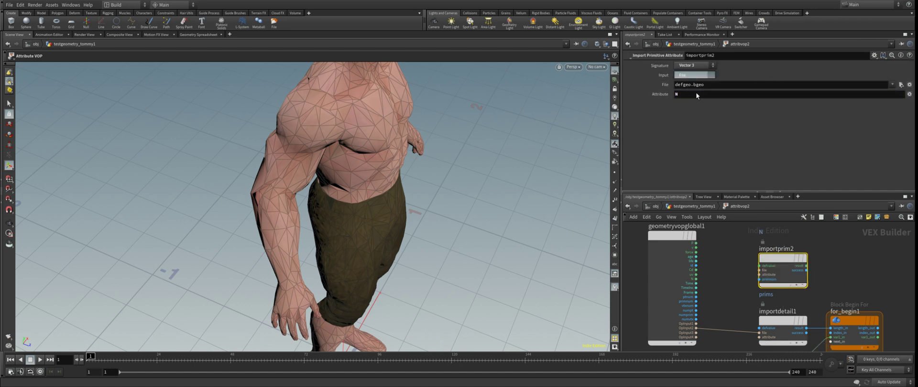
pyautogui.moveTo(730, 252); pyautogui.dragTo(643, 267, button='middle')
pyautogui.click(669, 270)
# Connect the primnum global to the second Import Primitive Attribute node's primnum input.
pyautogui.moveTo(643, 295); pyautogui.dragTo(717, 278, button='middle')
pyautogui.scroll(3, 717, 278)
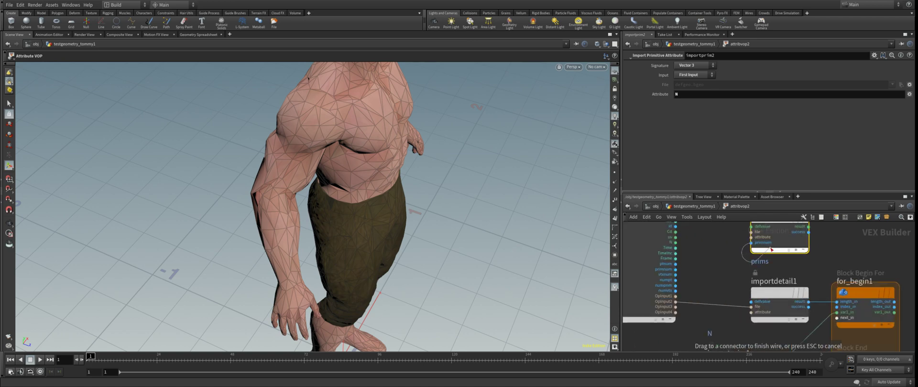
pyautogui.scroll(-3, 686, 283)
pyautogui.scroll(4, 687, 282)
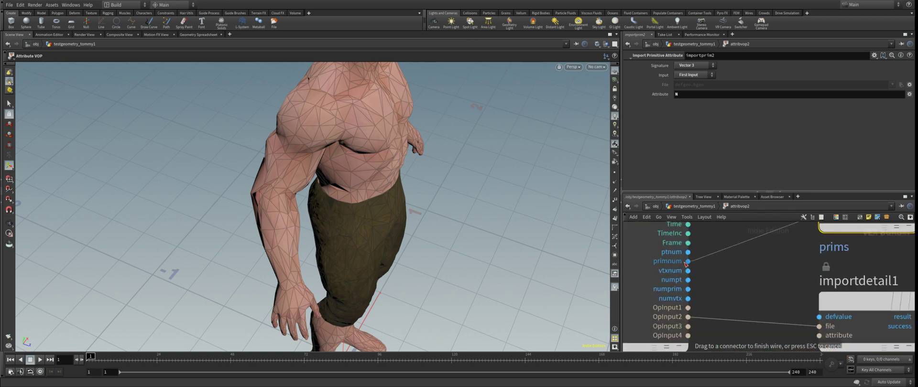
pyautogui.click(687, 262)
pyautogui.scroll(-5, 687, 262)
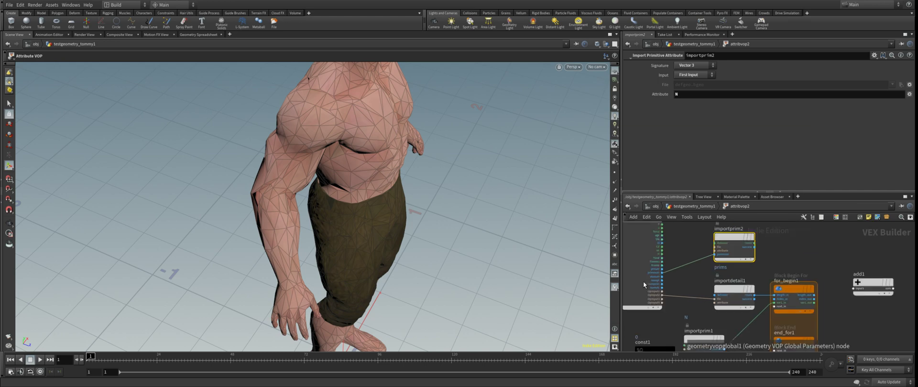
# Wire the second imported primitive normal and the For block begin's variable output into the Add node.
pyautogui.moveTo(716, 252); pyautogui.dragTo(762, 253)
pyautogui.click(765, 252)
pyautogui.click(804, 288)
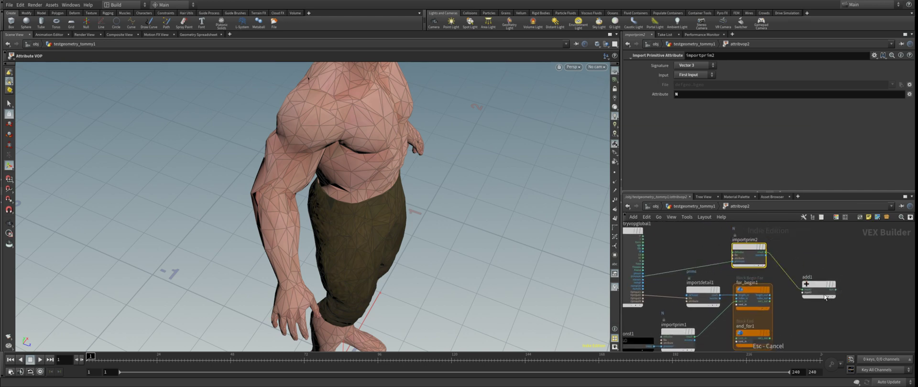
pyautogui.scroll(2, 762, 282)
pyautogui.moveTo(758, 279); pyautogui.dragTo(811, 257)
pyautogui.moveTo(829, 273); pyautogui.dragTo(801, 269, button='middle')
# Duplicate the Add node with its two inputs, placing the copy below the original, and move the For block end farther down.
pyautogui.keyDown('alt'); pyautogui.moveTo(805, 246); pyautogui.dragTo(805, 290); pyautogui.keyUp('alt')
pyautogui.moveTo(760, 305); pyautogui.dragTo(761, 287, button='middle')
pyautogui.moveTo(715, 300); pyautogui.dragTo(719, 325)
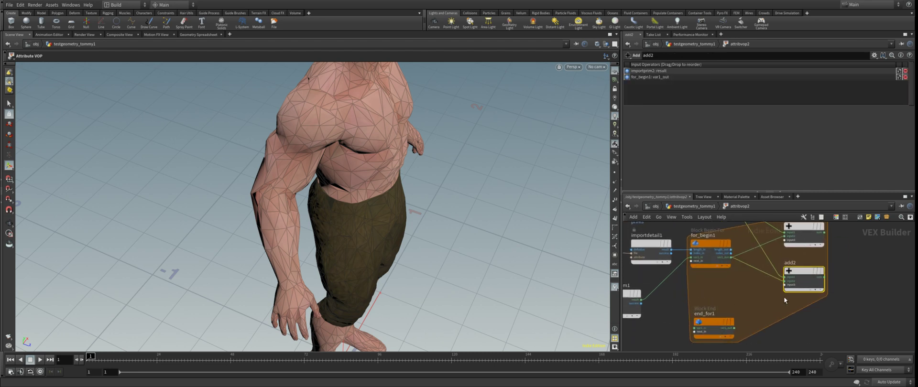
pyautogui.moveTo(808, 279); pyautogui.dragTo(847, 277)
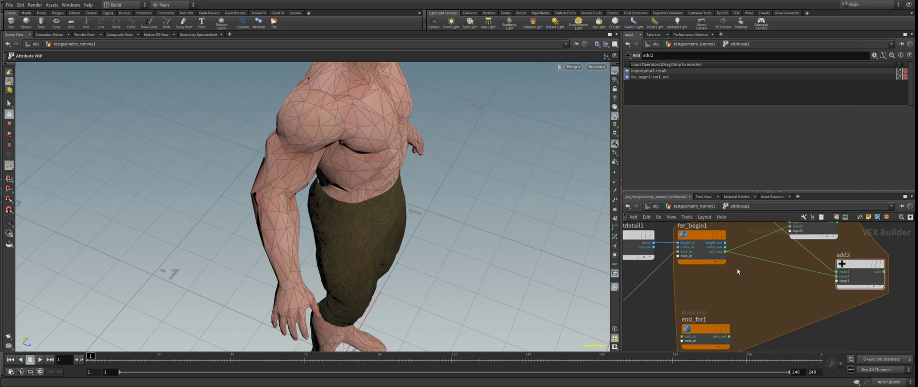
# Add an Import Primitive Attribute node inside the For block, fed by the loop index and reading attribute N from the second input.
pyautogui.click(770, 281)
pyautogui.moveTo(726, 248); pyautogui.dragTo(746, 306)
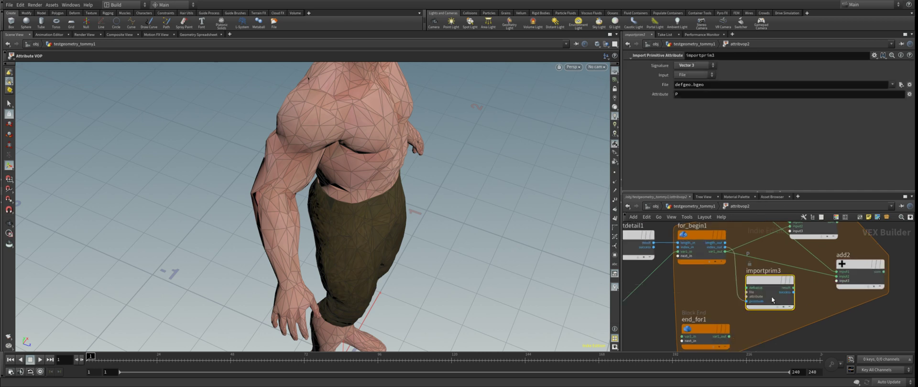
pyautogui.moveTo(685, 95); pyautogui.dragTo(584, 89)
pyautogui.write('N')
pyautogui.press('Return')
pyautogui.click(699, 96)
# Wire the result of the loop's Import Primitive Attribute node into the lower Add node in place of the loop variable.
pyautogui.scroll(-2, 770, 283)
pyautogui.moveTo(787, 288); pyautogui.dragTo(724, 293, button='middle')
pyautogui.scroll(1, 715, 290)
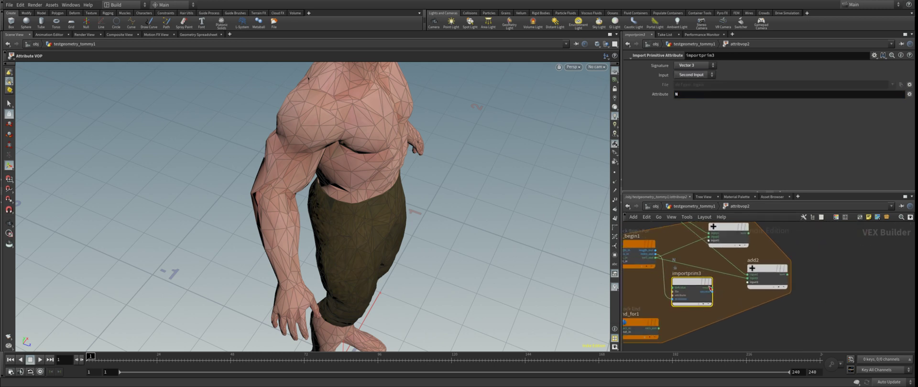
pyautogui.click(710, 289)
pyautogui.scroll(-2, 715, 287)
pyautogui.click(749, 255)
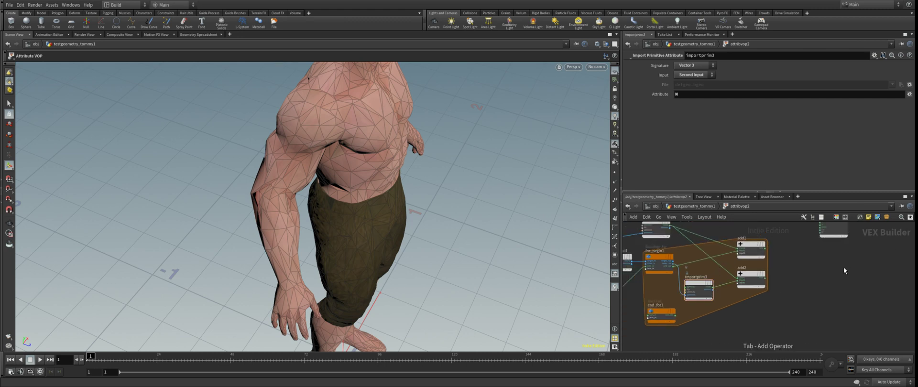
# Add a Length node for the upper Add node's sum and a duplicate Length node for the lower Add node's sum.
pyautogui.press('Return')
pyautogui.click(797, 246)
pyautogui.keyDown('alt'); pyautogui.moveTo(793, 247); pyautogui.dragTo(765, 248); pyautogui.keyUp('alt')
pyautogui.click(794, 283)
pyautogui.moveTo(765, 278); pyautogui.dragTo(800, 278)
pyautogui.moveTo(867, 282); pyautogui.dragTo(773, 303, button='middle')
pyautogui.moveTo(708, 298); pyautogui.dragTo(708, 301)
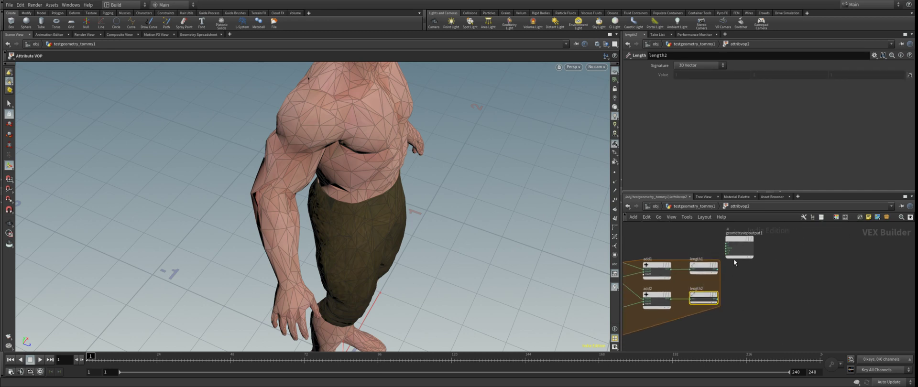
# Move the geometry output node aside and add a Compare node that takes the two Length results as inputs.
pyautogui.moveTo(735, 255); pyautogui.dragTo(773, 239)
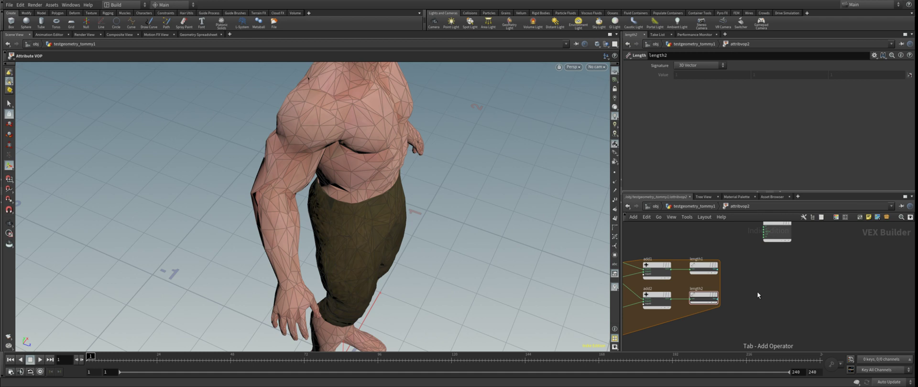
pyautogui.press('Return')
pyautogui.scroll(3, 766, 289)
pyautogui.click(768, 279)
pyautogui.moveTo(710, 264); pyautogui.dragTo(709, 306)
pyautogui.press('h')
pyautogui.scroll(3, 652, 286)
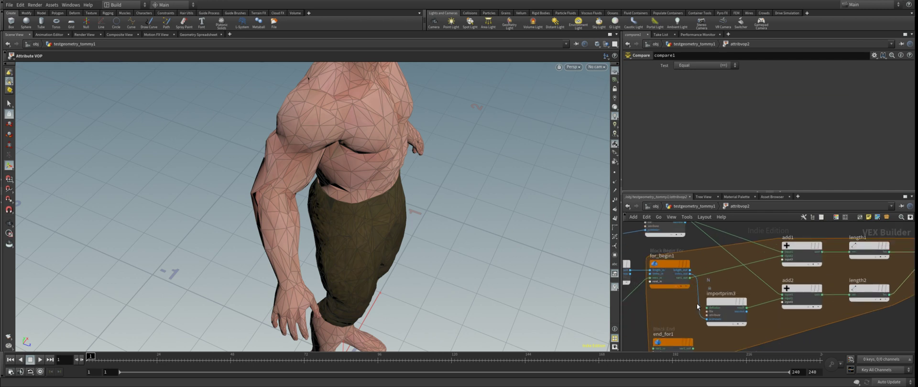
# Add a Switch node beyond the Compare node and wire the comparison's bool result into its switcher index.
pyautogui.scroll(-2, 699, 307)
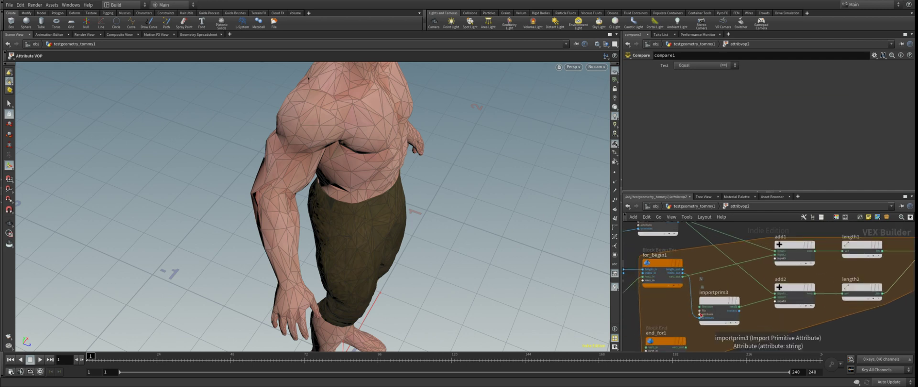
pyautogui.scroll(-2, 774, 306)
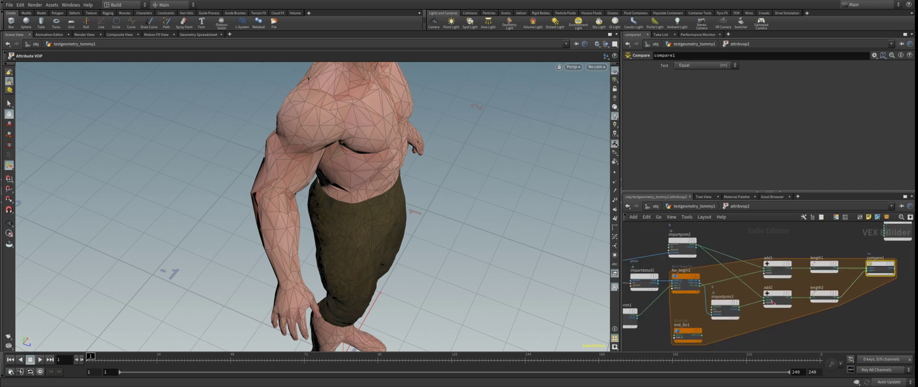
pyautogui.scroll(1, 835, 288)
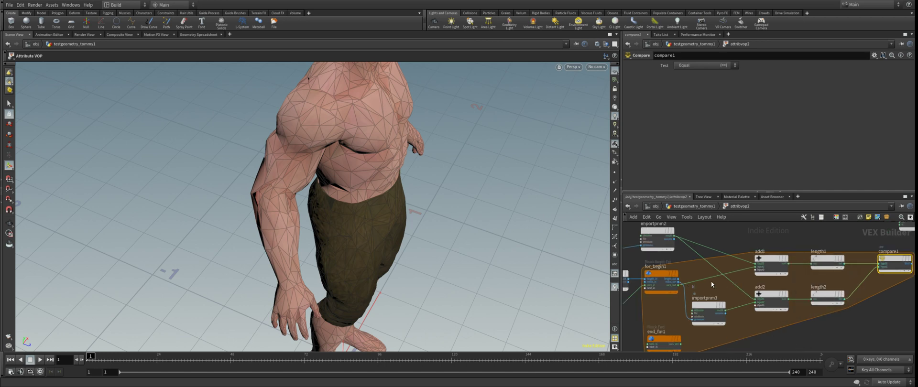
pyautogui.scroll(-1, 662, 289)
pyautogui.scroll(2, 842, 271)
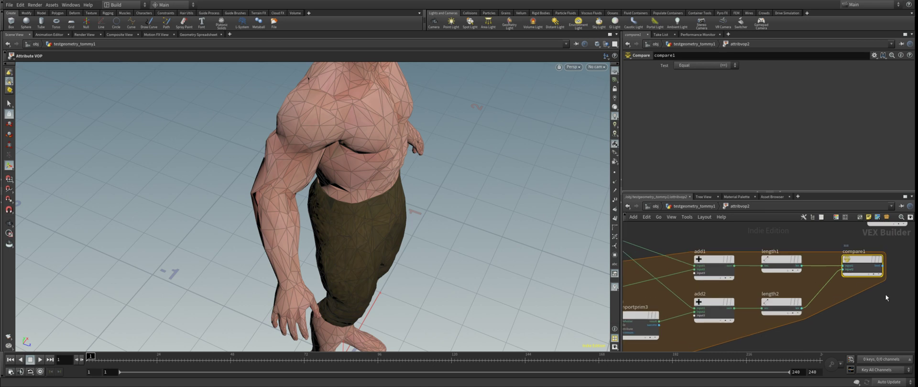
pyautogui.moveTo(885, 295); pyautogui.dragTo(785, 309, button='middle')
pyautogui.click(829, 288)
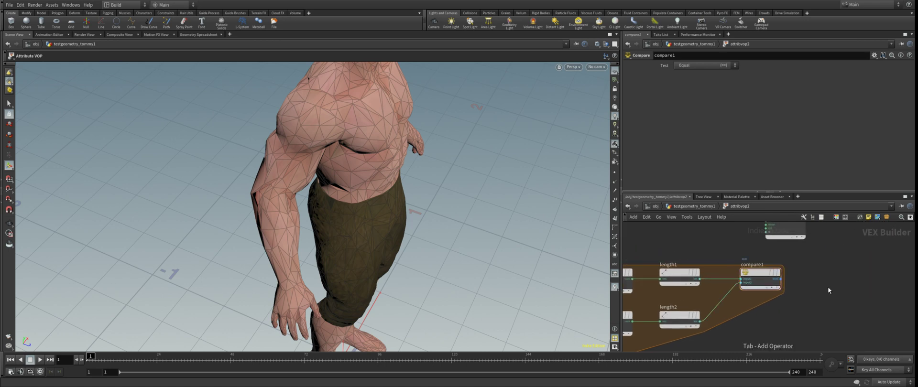
pyautogui.press('Return')
pyautogui.click(829, 288)
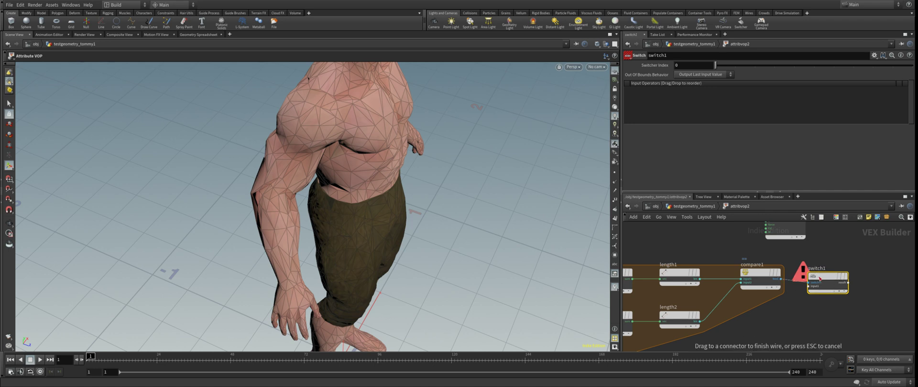
pyautogui.moveTo(780, 280); pyautogui.dragTo(813, 286)
# Connect the For block begin's variable output to the Switch node's first value input.
pyautogui.scroll(-3, 834, 289)
pyautogui.scroll(2, 689, 299)
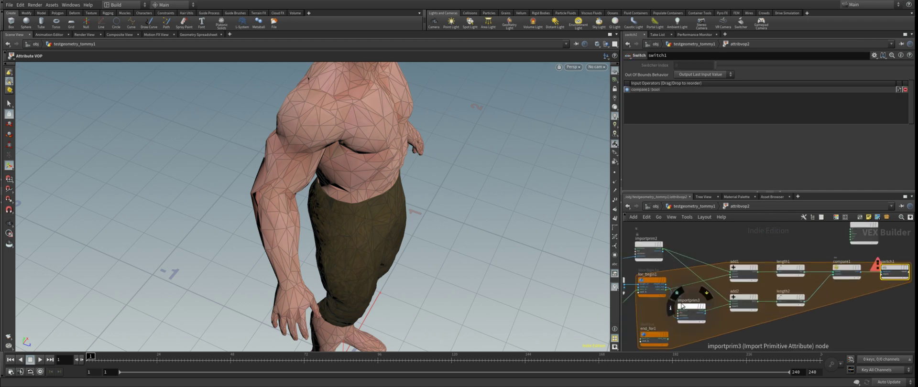
pyautogui.moveTo(664, 294); pyautogui.dragTo(878, 289)
pyautogui.moveTo(873, 306); pyautogui.dragTo(839, 277, button='middle')
# Place the For block end beyond the Switch node and wire the Switch result into it, lowering the Switch for clarity.
pyautogui.scroll(-2, 840, 275)
pyautogui.moveTo(692, 298); pyautogui.dragTo(896, 294)
pyautogui.scroll(3, 896, 293)
pyautogui.moveTo(848, 263); pyautogui.dragTo(831, 281, button='middle')
pyautogui.moveTo(833, 236); pyautogui.dragTo(853, 311)
pyautogui.scroll(1, 852, 309)
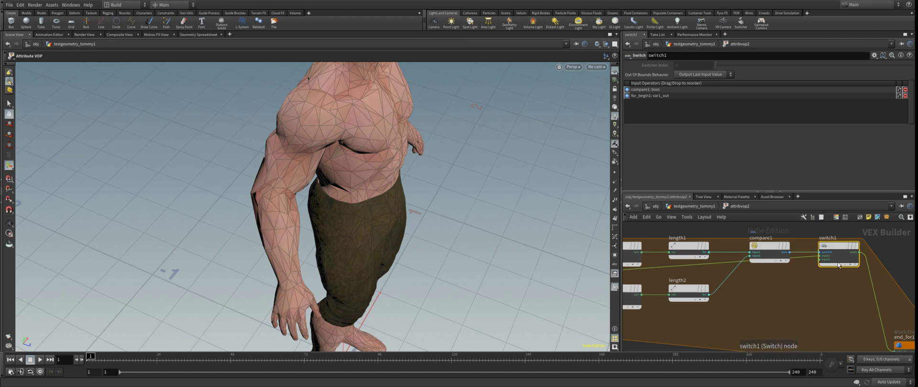
pyautogui.moveTo(840, 270); pyautogui.dragTo(840, 294)
# Set the Compare node's test to Greater Than.
pyautogui.click(769, 249)
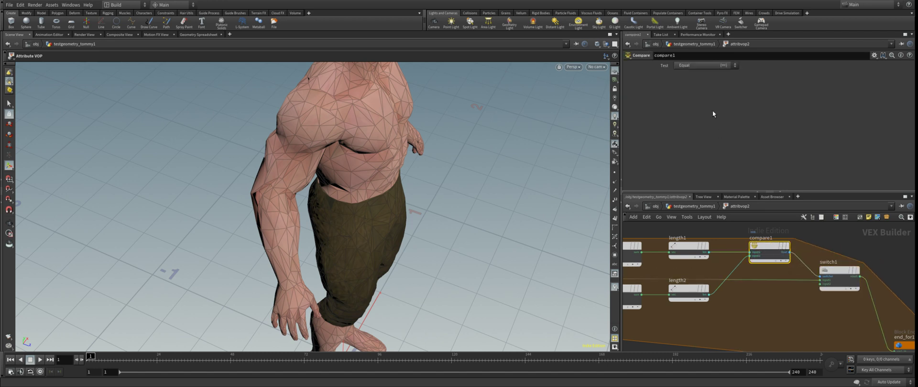
pyautogui.click(699, 87)
pyautogui.scroll(-3, 768, 292)
pyautogui.moveTo(716, 321); pyautogui.dragTo(777, 322, button='middle')
pyautogui.scroll(2, 725, 291)
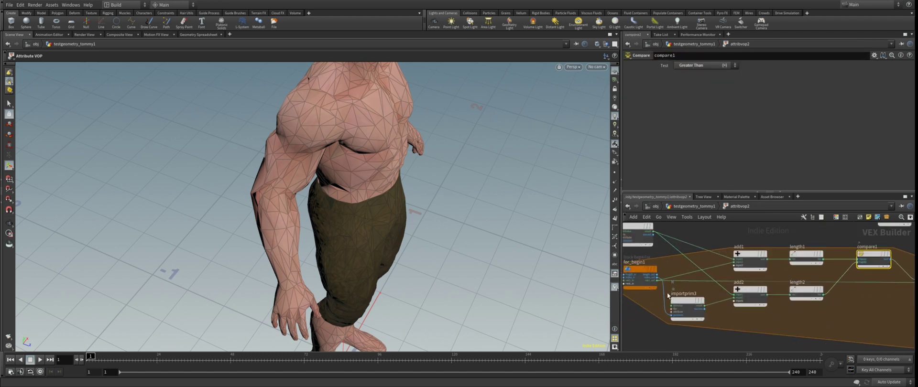
# Connect the result of the loop's Import Primitive Attribute node to the Switch node's second value input.
pyautogui.scroll(-3, 669, 297)
pyautogui.scroll(2, 716, 298)
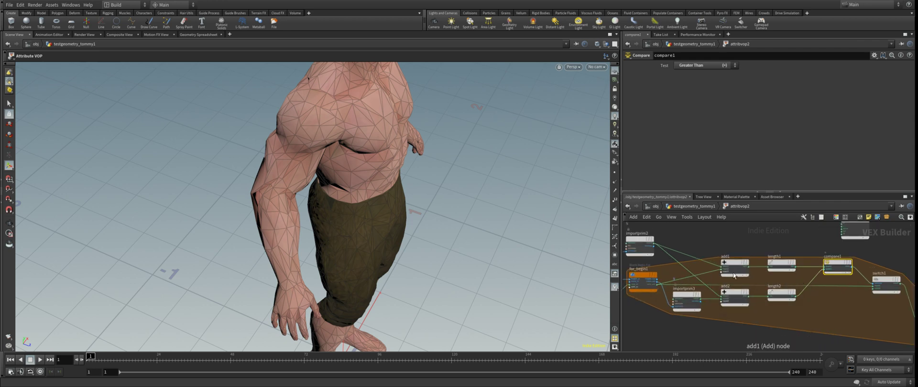
pyautogui.scroll(1, 733, 273)
pyautogui.scroll(-1, 727, 278)
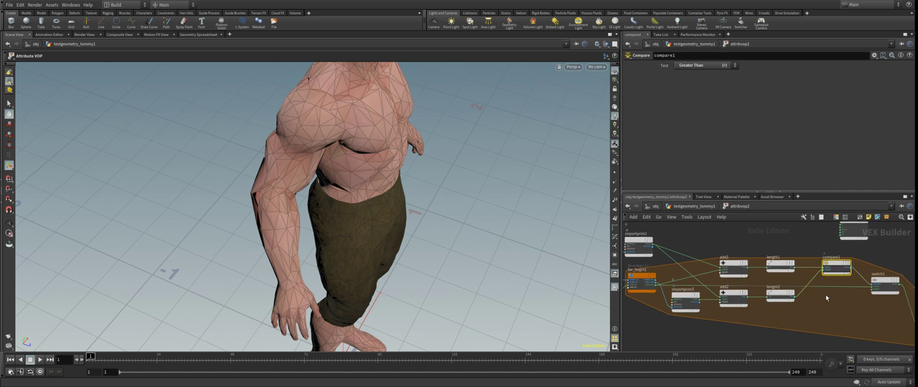
pyautogui.moveTo(830, 301); pyautogui.dragTo(789, 288, button='middle')
pyautogui.click(845, 277)
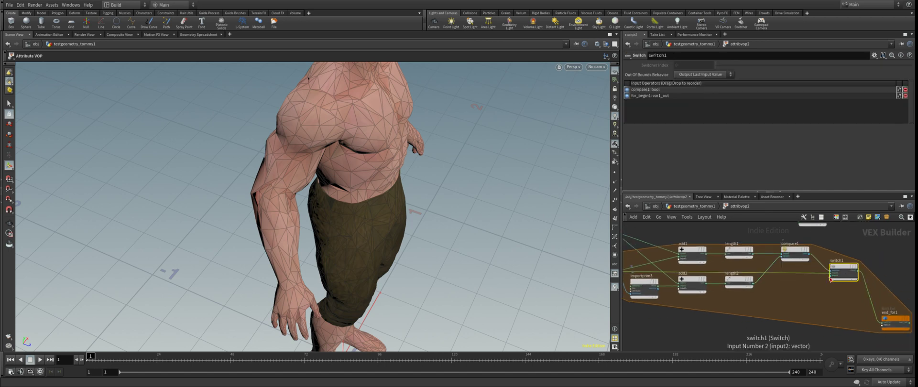
pyautogui.moveTo(831, 279); pyautogui.dragTo(717, 306)
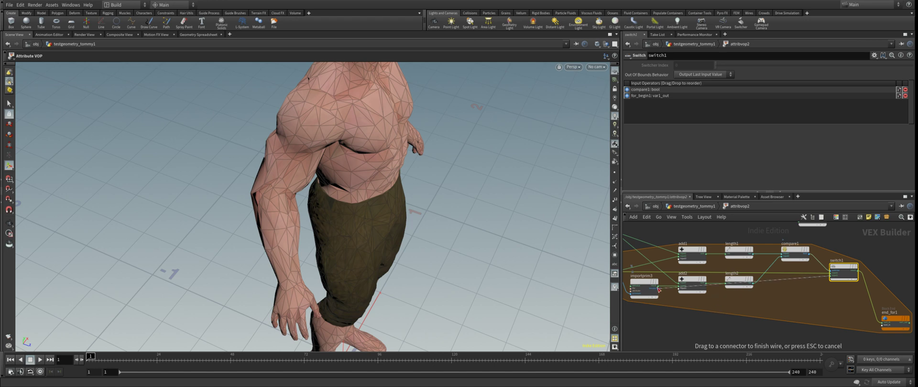
pyautogui.click(658, 287)
pyautogui.press('l')
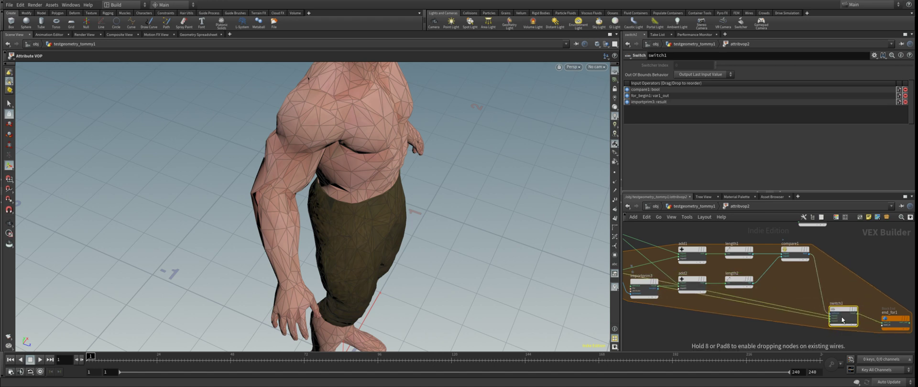
# Rearrange the Switch and For block end nodes so the loop's wires are easy to follow.
pyautogui.press('h')
pyautogui.moveTo(839, 296); pyautogui.dragTo(841, 323)
pyautogui.click(840, 321)
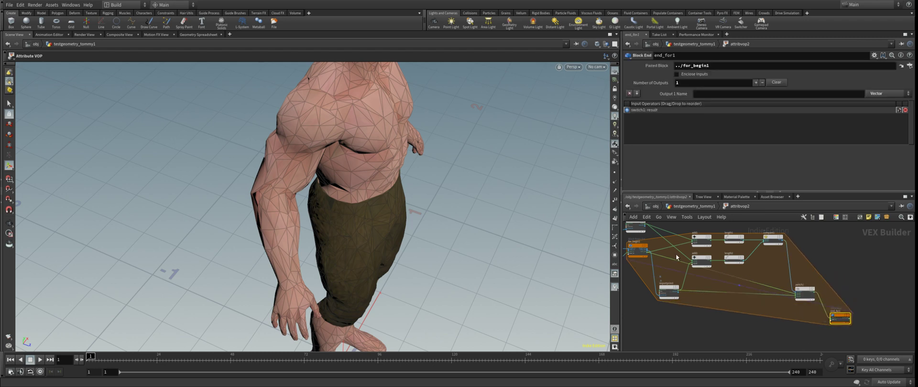
pyautogui.moveTo(804, 295); pyautogui.dragTo(812, 283)
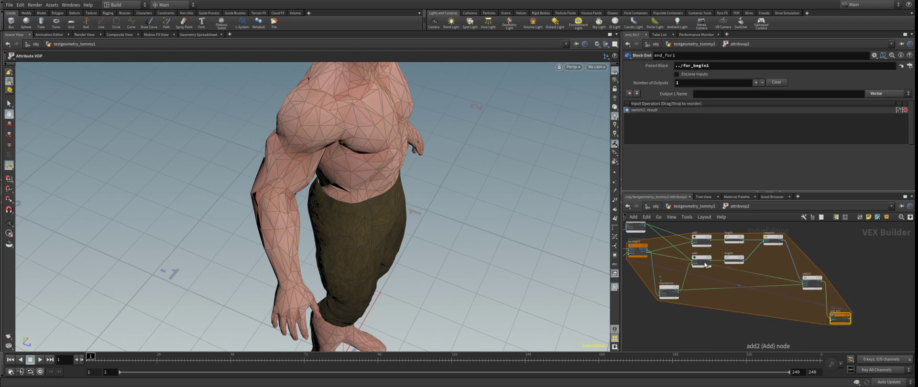
pyautogui.scroll(-2, 777, 286)
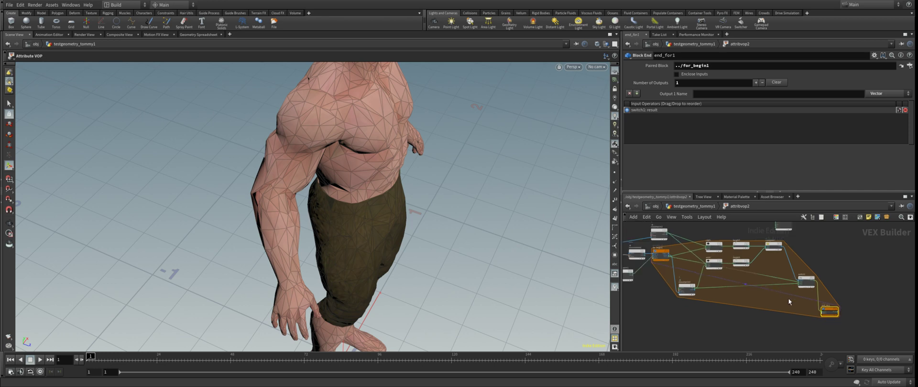
# Return to the geometry network and show the box's Attribute VOP as a template around the Tommy character.
pyautogui.scroll(3, 820, 309)
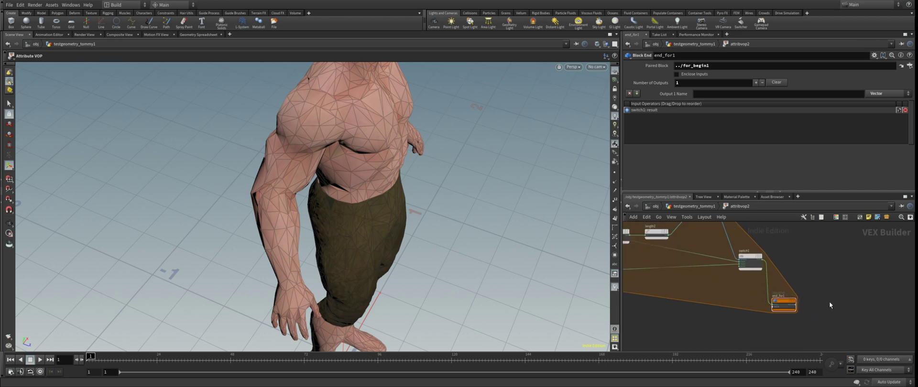
pyautogui.scroll(1, 357, 172)
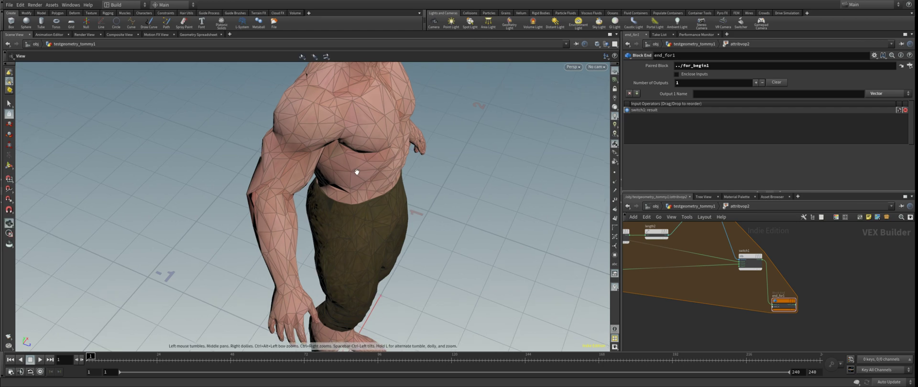
pyautogui.scroll(4, 356, 172)
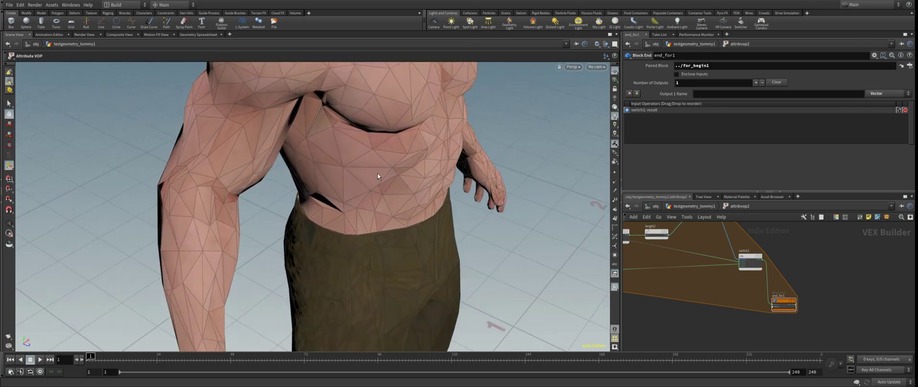
pyautogui.keyDown('alt'); pyautogui.moveTo(379, 173); pyautogui.dragTo(355, 174); pyautogui.keyUp('alt')
pyautogui.click(692, 208)
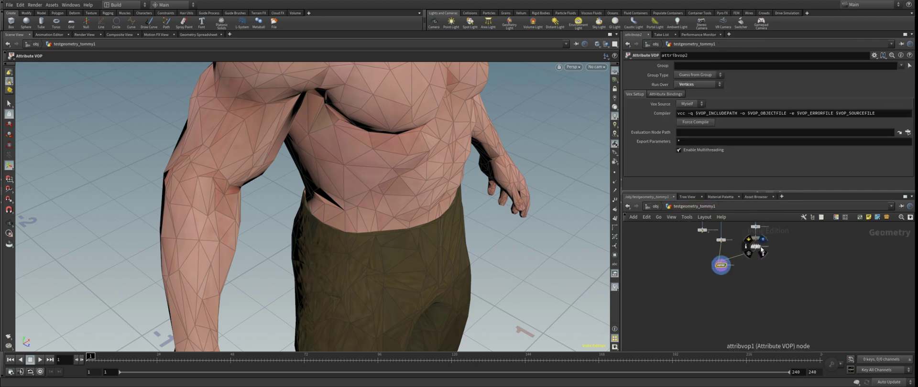
pyautogui.click(764, 254)
pyautogui.keyDown('alt'); pyautogui.moveTo(354, 177); pyautogui.dragTo(377, 215, button='right'); pyautogui.keyUp('alt')
pyautogui.keyDown('alt'); pyautogui.moveTo(377, 215); pyautogui.dragTo(401, 218); pyautogui.keyUp('alt')
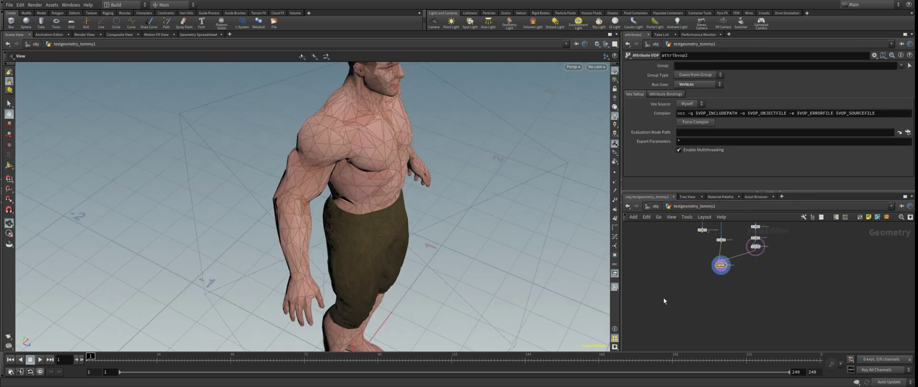
pyautogui.scroll(3, 759, 250)
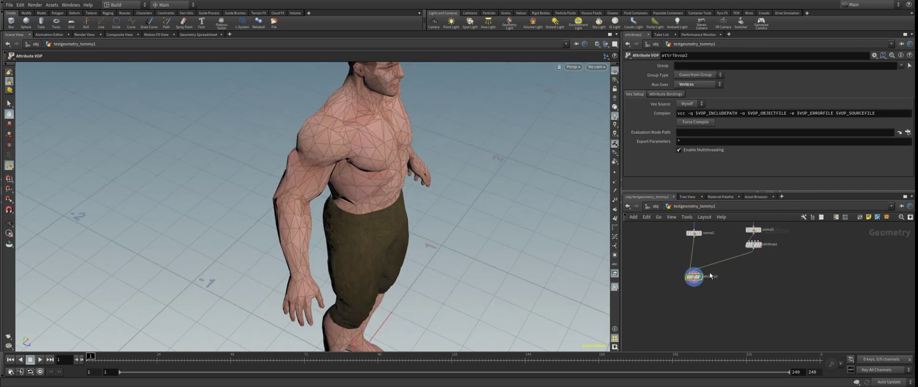
# Go inside the attribvop2 network and add an Align node beyond the For block end.
pyautogui.doubleClick(695, 276)
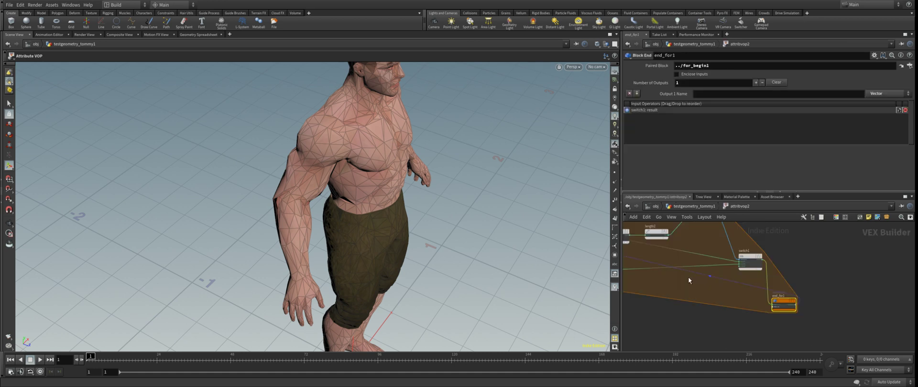
pyautogui.press('Tab')
pyautogui.write('align')
pyautogui.press('Return')
pyautogui.click(808, 288)
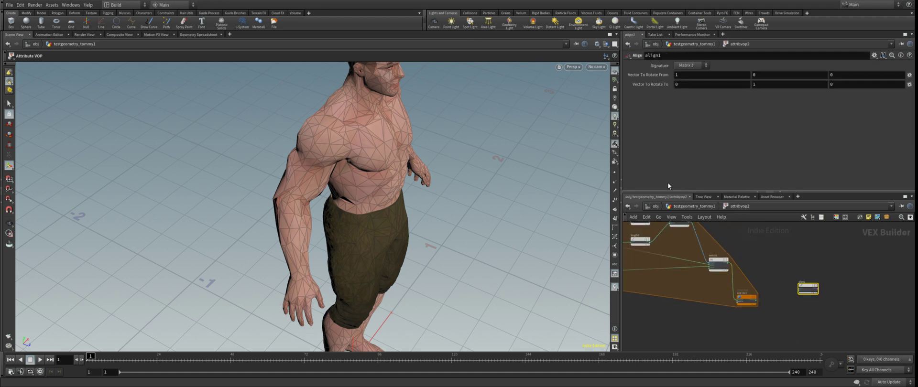
# Display the box's Attribute VOP result in the geometry network, turn on primitive normals, and inspect the box's face directions.
pyautogui.click(691, 206)
pyautogui.click(760, 244)
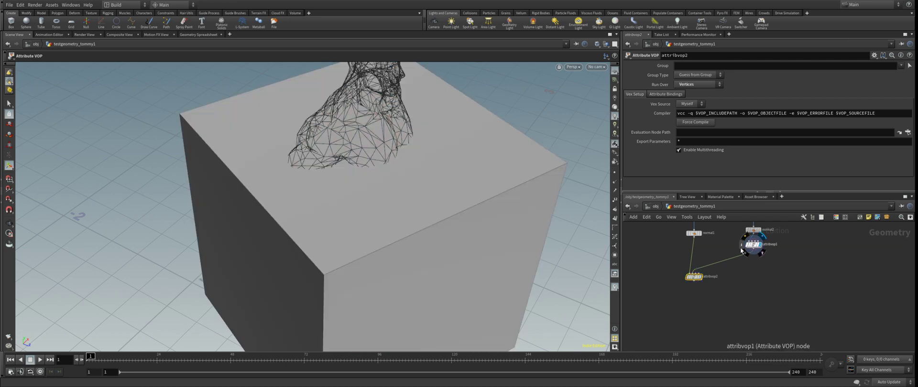
pyautogui.keyDown('alt'); pyautogui.moveTo(564, 255); pyautogui.dragTo(519, 256, button='right'); pyautogui.keyUp('alt')
pyautogui.click(615, 209)
pyautogui.keyDown('alt'); pyautogui.moveTo(555, 245); pyautogui.dragTo(405, 320); pyautogui.keyUp('alt')
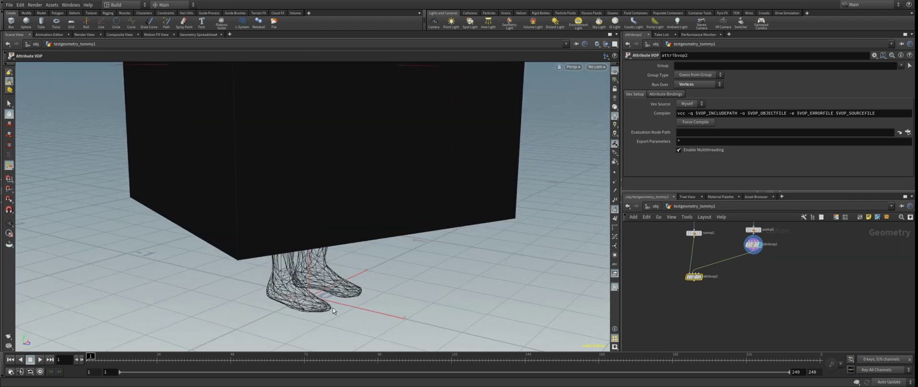
pyautogui.keyDown('alt'); pyautogui.moveTo(336, 309); pyautogui.dragTo(352, 199); pyautogui.keyUp('alt')
pyautogui.keyDown('alt'); pyautogui.moveTo(336, 169); pyautogui.dragTo(344, 175); pyautogui.keyUp('alt')
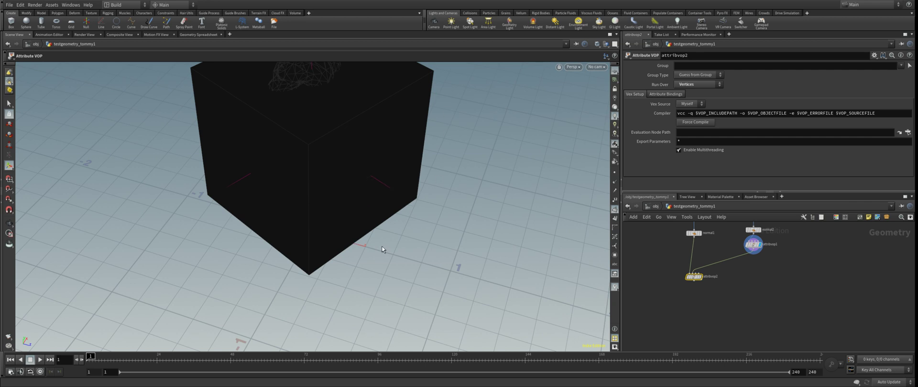
# Go inside attribvop2 and wire the For block end's output vector into the Align node's from input.
pyautogui.scroll(3, 713, 278)
pyautogui.click(696, 278)
pyautogui.doubleClick(685, 280)
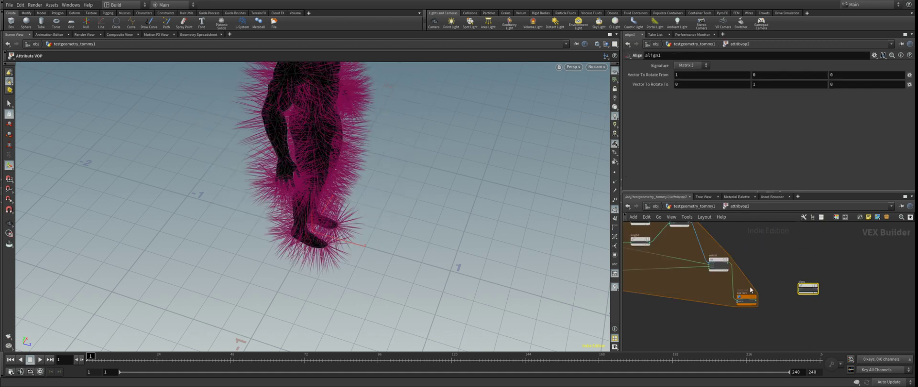
pyautogui.scroll(4, 765, 305)
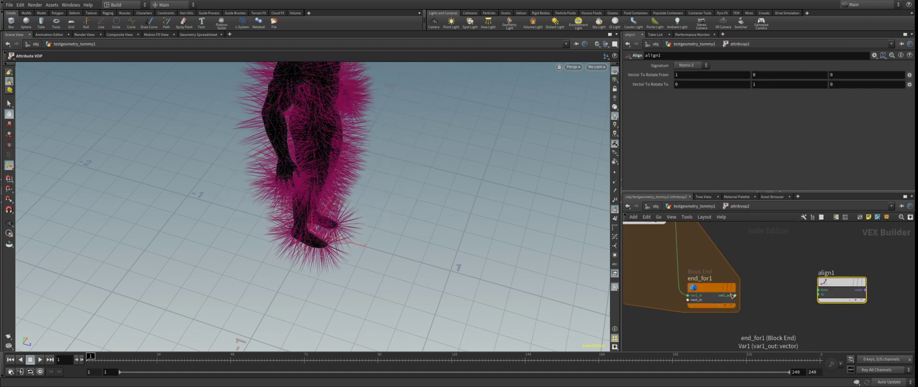
pyautogui.moveTo(733, 295); pyautogui.dragTo(837, 296)
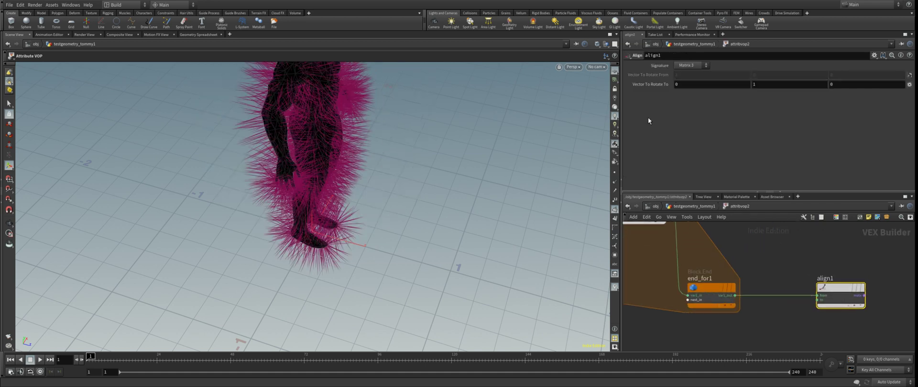
# Set the Align node's Vector To Rotate To to 0, 0, 1.
pyautogui.doubleClick(778, 86)
pyautogui.write('0')
pyautogui.press('Tab')
pyautogui.write('1')
pyautogui.press('Return')
pyautogui.scroll(-4, 692, 328)
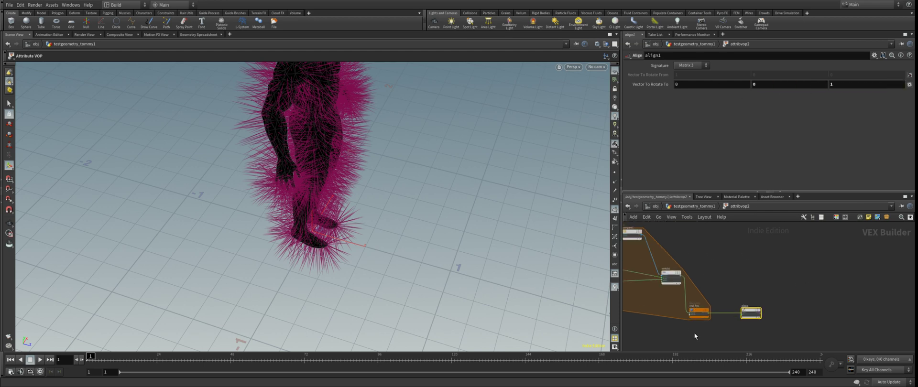
# Add a Multiply node and feed it the global P and the Align node's matrix.
pyautogui.press('Return')
pyautogui.click(800, 282)
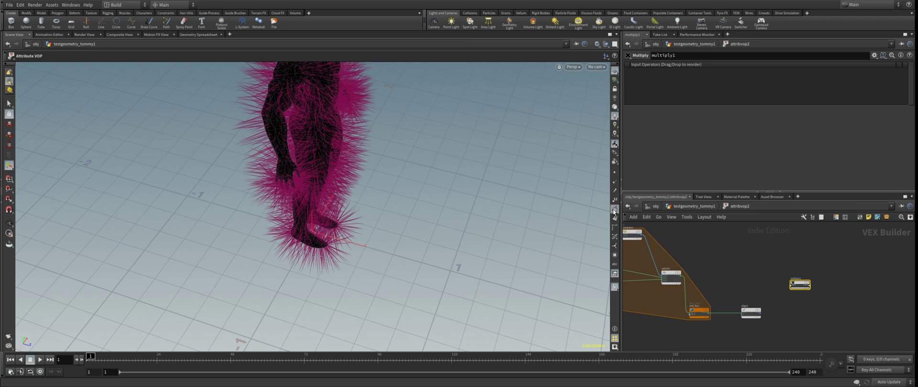
pyautogui.scroll(-3, 824, 316)
pyautogui.scroll(5, 742, 279)
pyautogui.moveTo(656, 274); pyautogui.dragTo(750, 270, button='middle')
pyautogui.scroll(3, 715, 279)
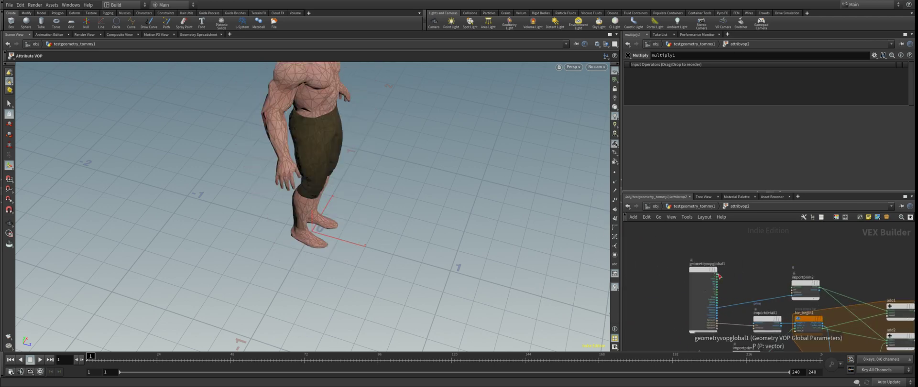
pyautogui.click(717, 277)
pyautogui.scroll(-6, 713, 239)
pyautogui.scroll(3, 828, 273)
pyautogui.click(861, 293)
pyautogui.click(867, 323)
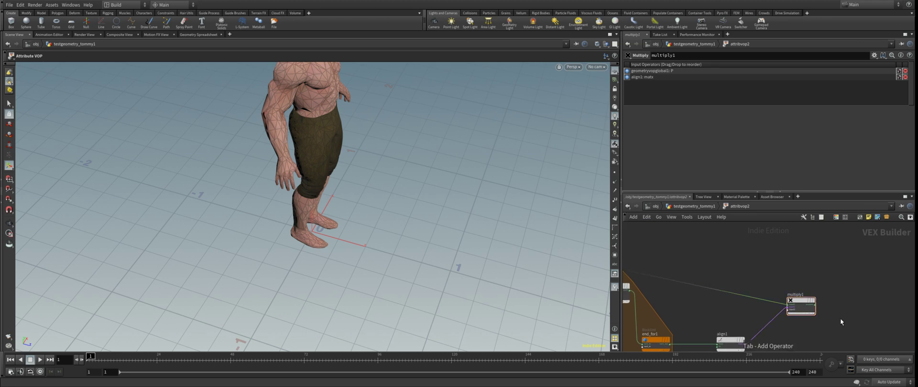
# Add a Bind node fed by the Multiply product and name its attribute uv.
pyautogui.press('Tab')
pyautogui.write('bind')
pyautogui.press('Return')
pyautogui.click(864, 302)
pyautogui.scroll(3, 866, 302)
pyautogui.click(794, 308)
pyautogui.click(844, 305)
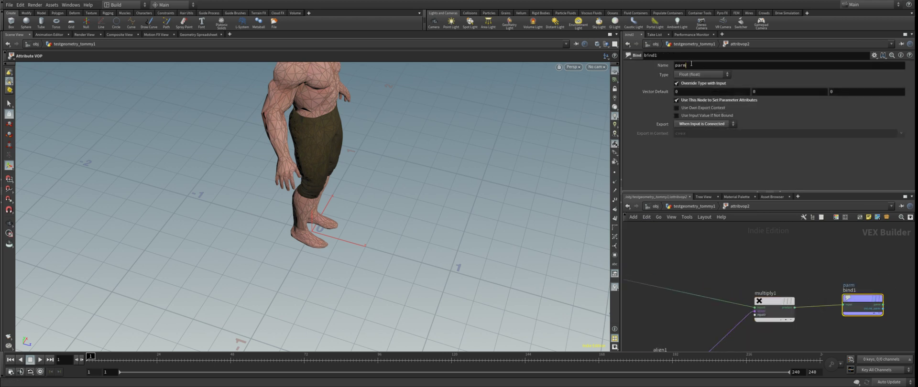
pyautogui.write('uv')
pyautogui.press('Return')
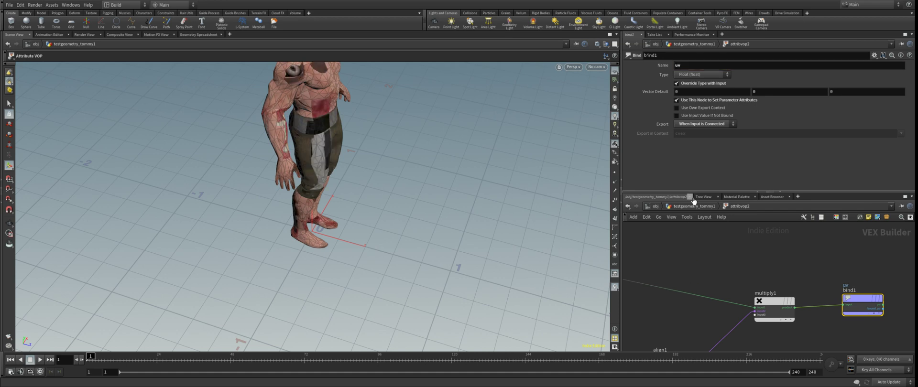
# In the geometry network, copy the UV Quick Shade node below attribvop2, connect and display it, and inspect the texture on Tommy.
pyautogui.press('u')
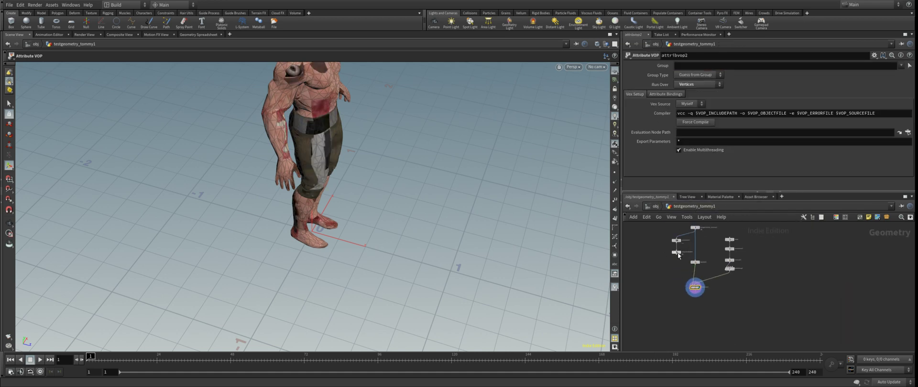
pyautogui.keyDown('alt'); pyautogui.moveTo(678, 252); pyautogui.dragTo(691, 304); pyautogui.keyUp('alt')
pyautogui.scroll(5, 694, 294)
pyautogui.click(697, 283)
pyautogui.click(684, 314)
pyautogui.click(693, 319)
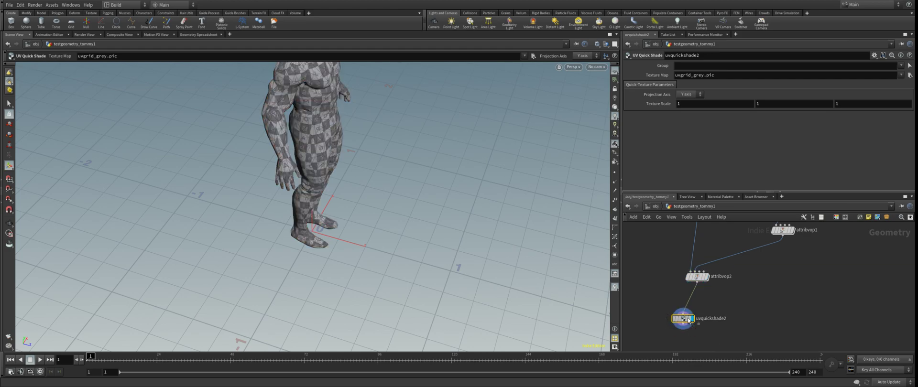
pyautogui.keyDown('alt'); pyautogui.moveTo(378, 143); pyautogui.dragTo(391, 195, button='middle'); pyautogui.keyUp('alt')
pyautogui.scroll(3, 383, 191)
pyautogui.moveTo(345, 156)
pyautogui.keyDown('alt'); pyautogui.mouseDown()
pyautogui.moveTo(401, 172)
pyautogui.moveTo(395, 82)
pyautogui.moveTo(449, 105)
pyautogui.moveTo(342, 143)
pyautogui.mouseUp(); pyautogui.keyUp('alt')
pyautogui.scroll(2, 342, 143)
# Add a Pig Head test geometry and connect it to normal1 in place of the Tommy character.
pyautogui.scroll(-5, 739, 288)
pyautogui.moveTo(734, 232); pyautogui.dragTo(723, 274, button='middle')
pyautogui.scroll(5, 722, 274)
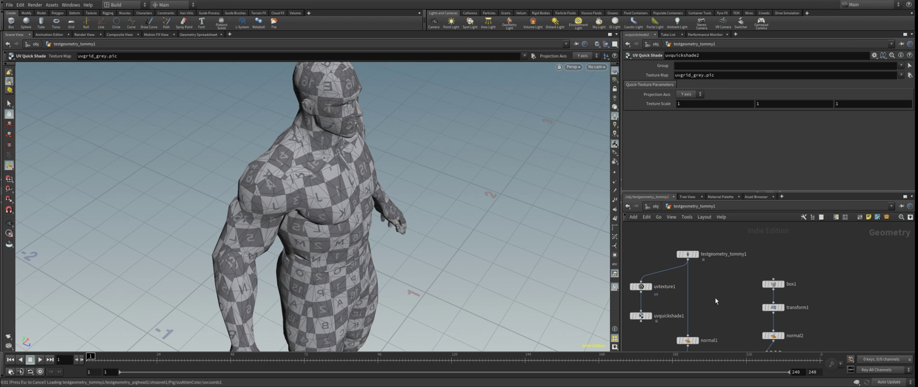
pyautogui.scroll(-1, 716, 298)
pyautogui.moveTo(690, 330); pyautogui.dragTo(711, 295)
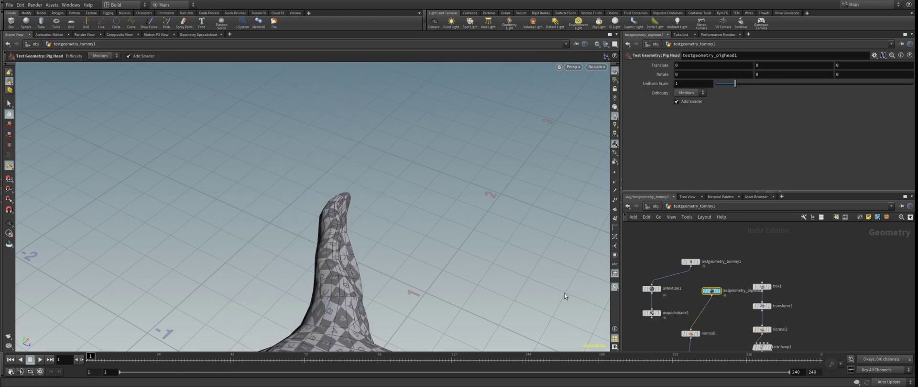
# Frame the pig head and examine the projected checker texture from several sides, including the ears, snout and neck.
pyautogui.hotkey('space', 'g')
pyautogui.scroll(3, 430, 201)
pyautogui.keyDown('alt'); pyautogui.moveTo(411, 191); pyautogui.dragTo(363, 177); pyautogui.keyUp('alt')
pyautogui.click(791, 289)
pyautogui.keyDown('alt'); pyautogui.moveTo(479, 194); pyautogui.dragTo(421, 189); pyautogui.keyUp('alt')
pyautogui.scroll(-5, 659, 277)
pyautogui.scroll(3, 665, 322)
pyautogui.scroll(2, 672, 329)
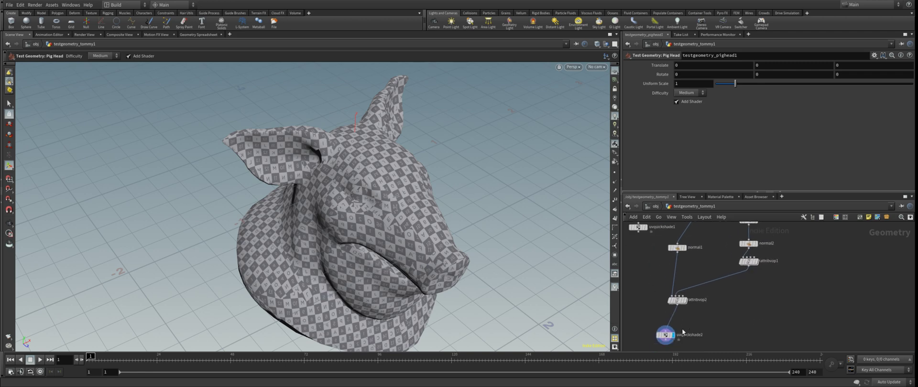
pyautogui.click(669, 296)
pyautogui.click(669, 296)
pyautogui.click(669, 296)
pyautogui.keyDown('alt'); pyautogui.moveTo(315, 188); pyautogui.dragTo(373, 160); pyautogui.keyUp('alt')
pyautogui.click(669, 293)
pyautogui.keyDown('alt'); pyautogui.moveTo(366, 244); pyautogui.dragTo(351, 214); pyautogui.keyUp('alt')
pyautogui.hotkey('space', '3')
pyautogui.moveTo(349, 215); pyautogui.dragTo(321, 125, button='right')
pyautogui.hotkey('space', '4')
pyautogui.moveTo(320, 122); pyautogui.dragTo(371, 260)
# Select the box's Transform node and reset its translation to 0.
pyautogui.moveTo(779, 237); pyautogui.dragTo(770, 285, button='middle')
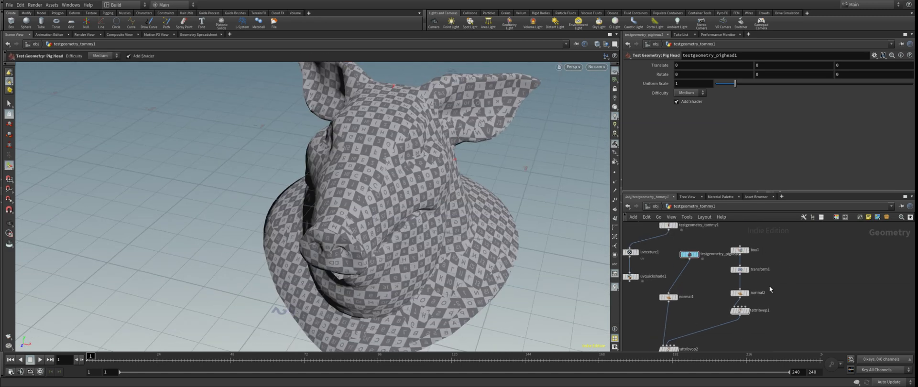
pyautogui.moveTo(717, 268); pyautogui.dragTo(718, 267)
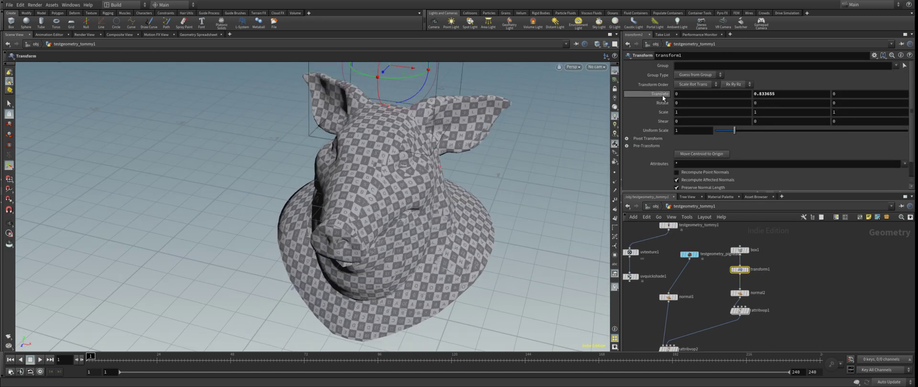
pyautogui.moveTo(352, 180); pyautogui.dragTo(315, 194)
# Try rotating the projection box around Y to about -39 and -26.2 degrees, and reset its rotation to 0.
pyautogui.moveTo(438, 192); pyautogui.dragTo(404, 220)
pyautogui.keyDown('alt'); pyautogui.scroll(3, 403, 220); pyautogui.keyUp('alt')
pyautogui.keyDown('alt'); pyautogui.moveTo(406, 184); pyautogui.dragTo(410, 134); pyautogui.keyUp('alt')
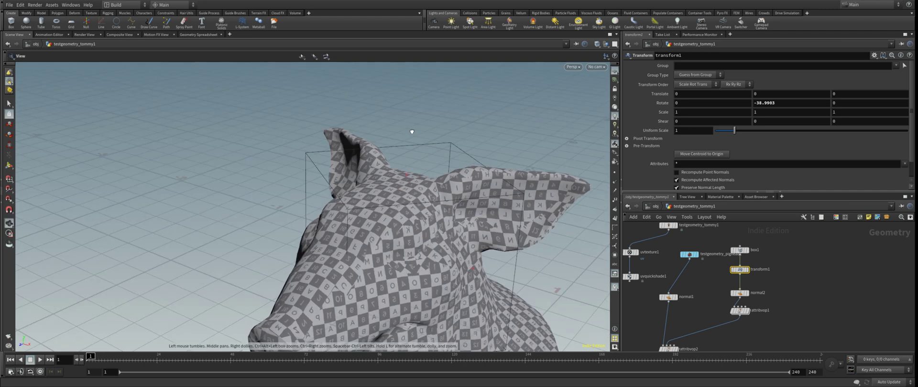
pyautogui.keyDown('alt'); pyautogui.moveTo(365, 179); pyautogui.dragTo(328, 173); pyautogui.keyUp('alt')
pyautogui.press('t')
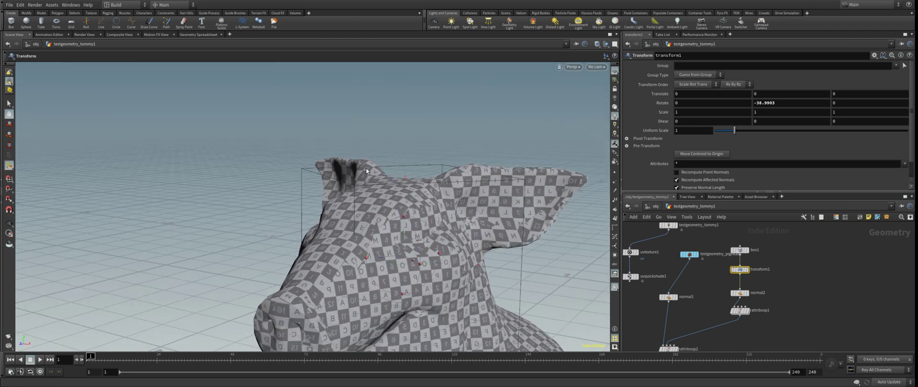
pyautogui.keyDown('alt'); pyautogui.moveTo(371, 185); pyautogui.dragTo(354, 178); pyautogui.keyUp('alt')
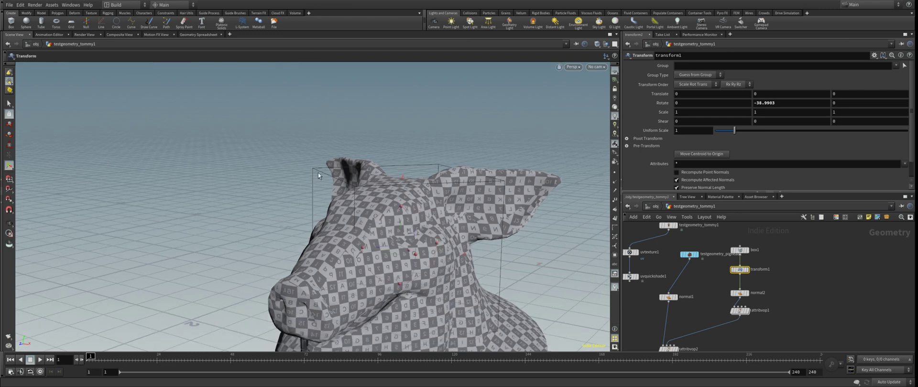
pyautogui.moveTo(395, 257); pyautogui.dragTo(393, 199)
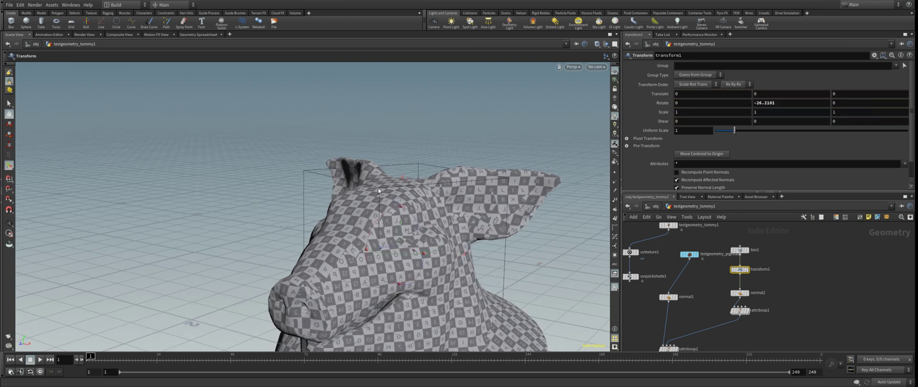
pyautogui.hotkey('ctrl', 'z')
pyautogui.hotkey('ctrl', 'z')
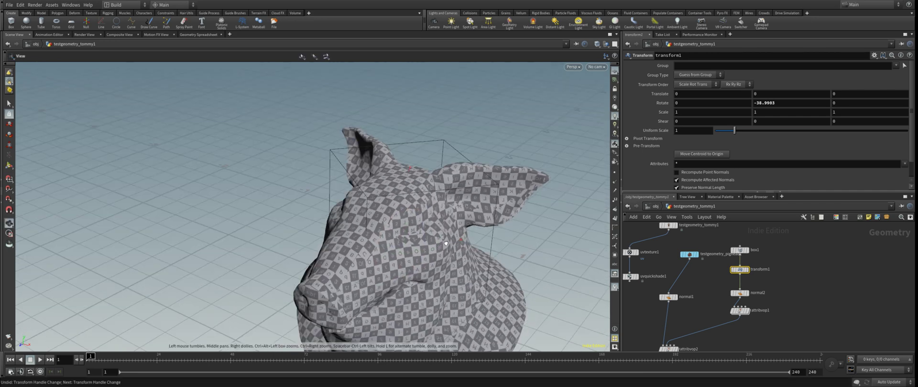
pyautogui.keyDown('ctrl'); pyautogui.middleClick(661, 104); pyautogui.keyUp('ctrl')
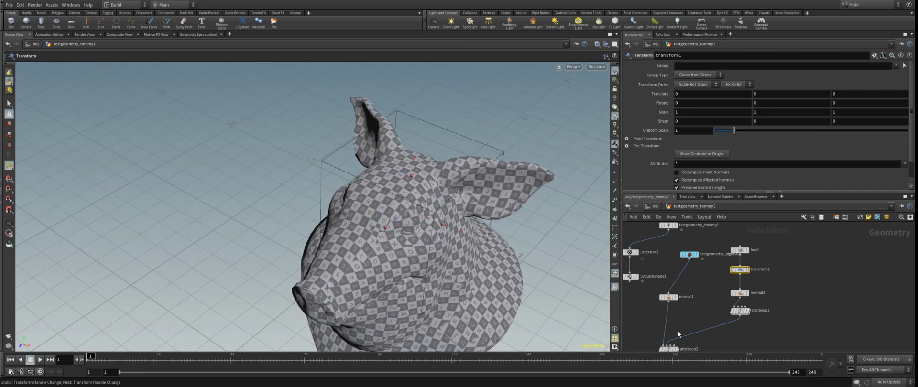
# Go inside attribvop2 and add a Make Transform node, moving the Multiply and Bind nodes aside to make room.
pyautogui.moveTo(687, 315); pyautogui.dragTo(698, 288, button='middle')
pyautogui.doubleClick(680, 324)
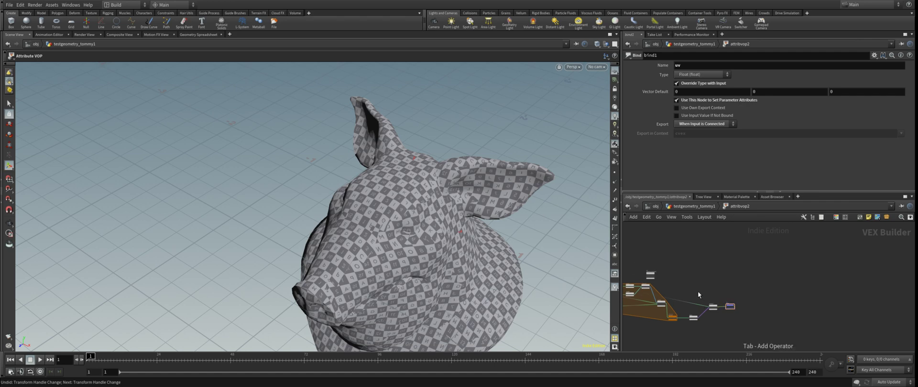
pyautogui.press('Return')
pyautogui.scroll(3, 684, 287)
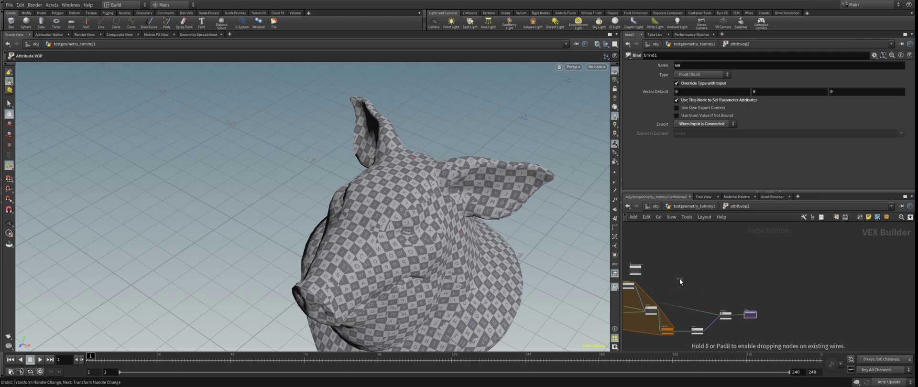
pyautogui.click(680, 280)
pyautogui.moveTo(710, 308); pyautogui.dragTo(784, 312)
pyautogui.moveTo(731, 298); pyautogui.dragTo(789, 307, button='middle')
pyautogui.scroll(3, 694, 282)
pyautogui.moveTo(699, 287); pyautogui.dragTo(743, 288)
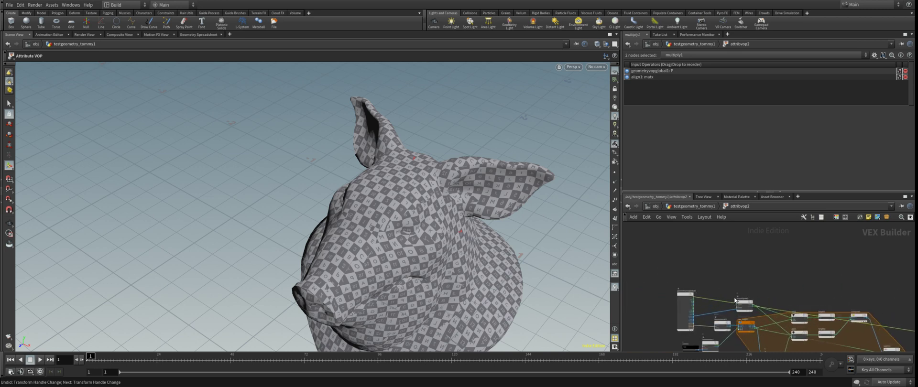
pyautogui.scroll(-4, 683, 263)
pyautogui.scroll(4, 851, 269)
pyautogui.moveTo(683, 261); pyautogui.dragTo(797, 280)
# Add a second Multiply node beside the Make Transform node and wire the global P into it.
pyautogui.click(778, 287)
pyautogui.press('Tab')
pyautogui.press('Return')
pyautogui.click(778, 287)
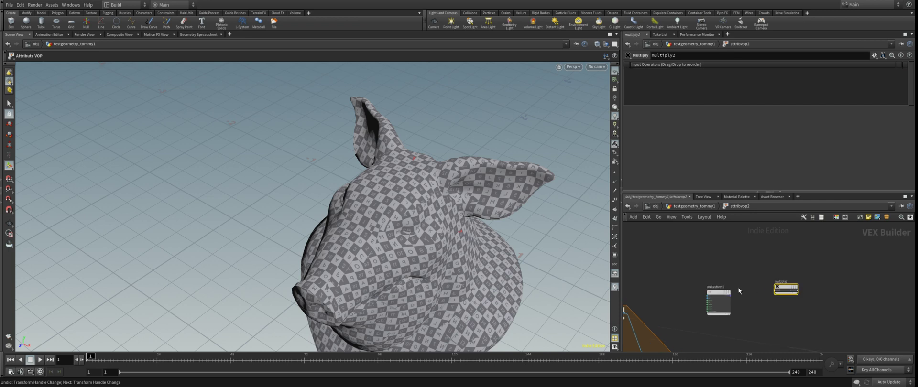
pyautogui.scroll(3, 739, 286)
pyautogui.moveTo(728, 301); pyautogui.dragTo(656, 304)
pyautogui.scroll(-6, 805, 291)
pyautogui.scroll(3, 683, 266)
pyautogui.scroll(2, 898, 328)
pyautogui.moveTo(898, 328); pyautogui.dragTo(636, 285, button='middle')
pyautogui.moveTo(686, 270); pyautogui.dragTo(683, 283)
# Promote the Make Transform node's trans, rot and scale inputs to parameters.
pyautogui.scroll(3, 694, 283)
pyautogui.scroll(4, 651, 290)
pyautogui.moveTo(812, 322); pyautogui.dragTo(911, 317, button='middle')
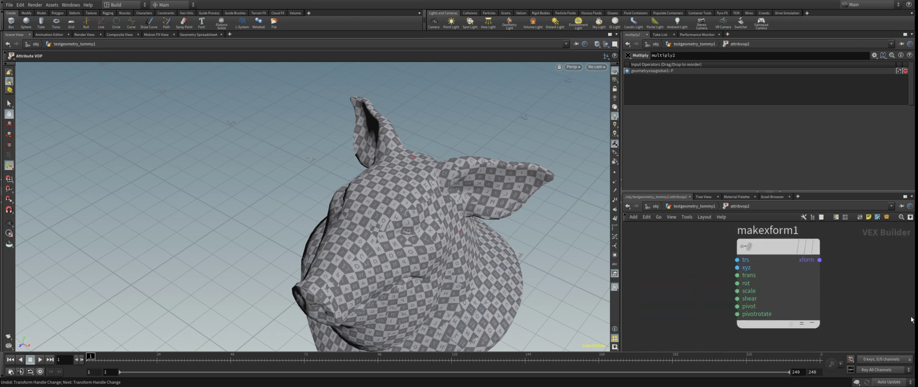
pyautogui.click(741, 282)
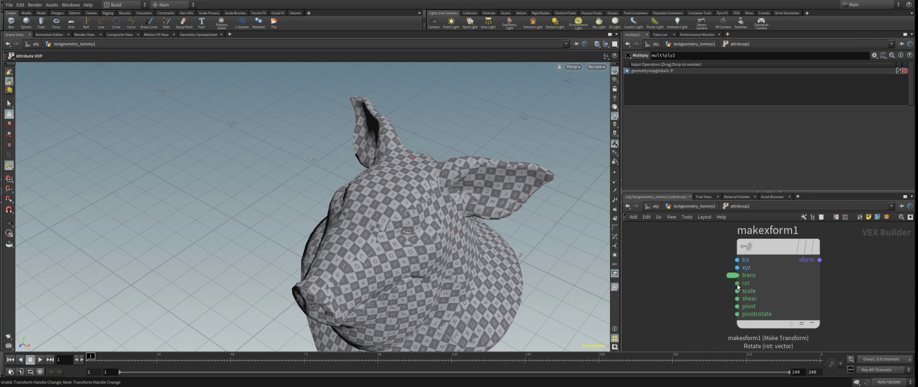
pyautogui.click(756, 262)
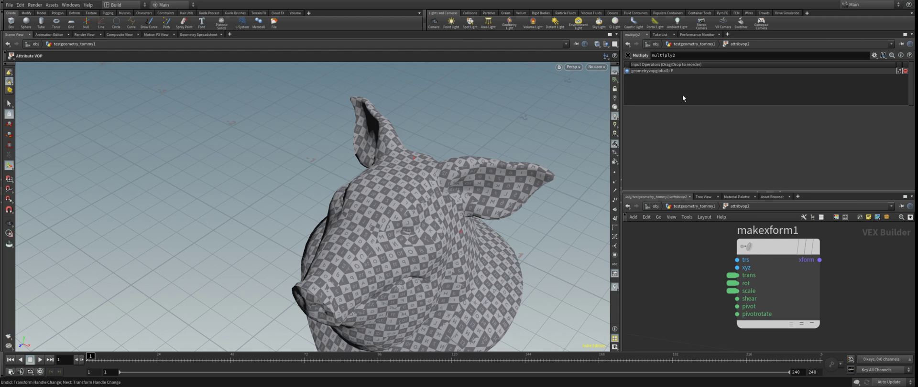
# In the geometry network, compare the box Transform's settings with the promoted transform parameters on attribvop2.
pyautogui.click(696, 207)
pyautogui.click(752, 242)
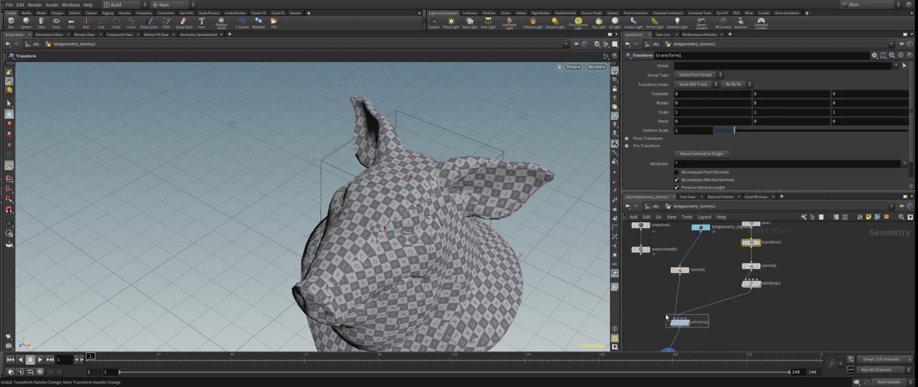
pyautogui.click(677, 322)
pyautogui.scroll(-3, 707, 298)
pyautogui.scroll(-1, 698, 143)
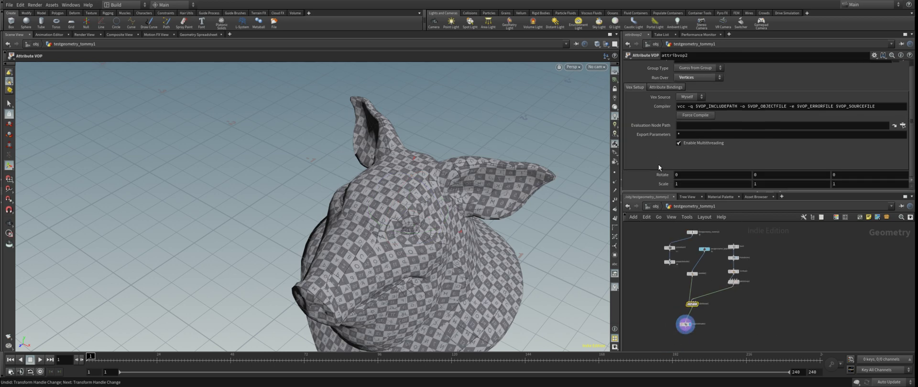
pyautogui.scroll(3, 694, 308)
# Inside attribvop2, wire the Make Transform node's xform output into the second input of multiply2.
pyautogui.doubleClick(694, 307)
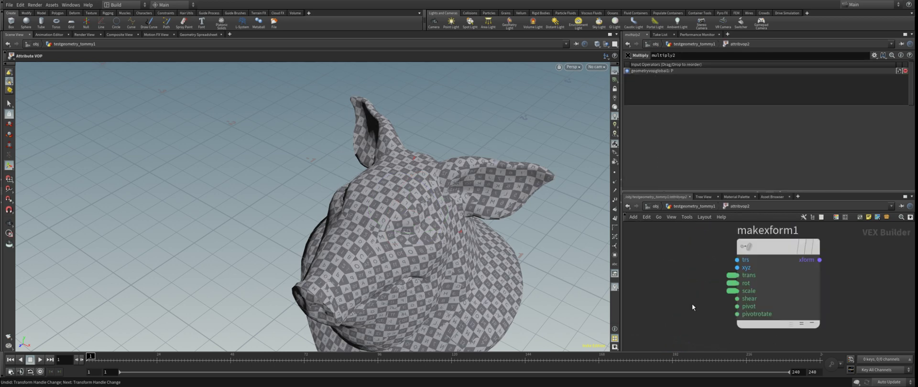
pyautogui.scroll(2, 692, 303)
pyautogui.press('u')
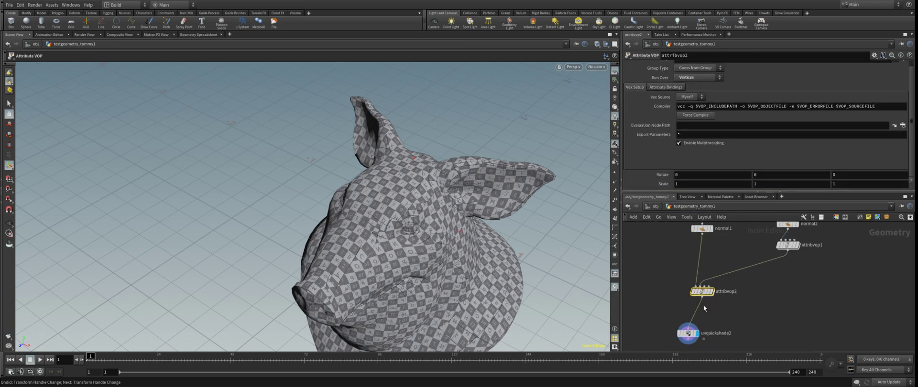
pyautogui.doubleClick(702, 291)
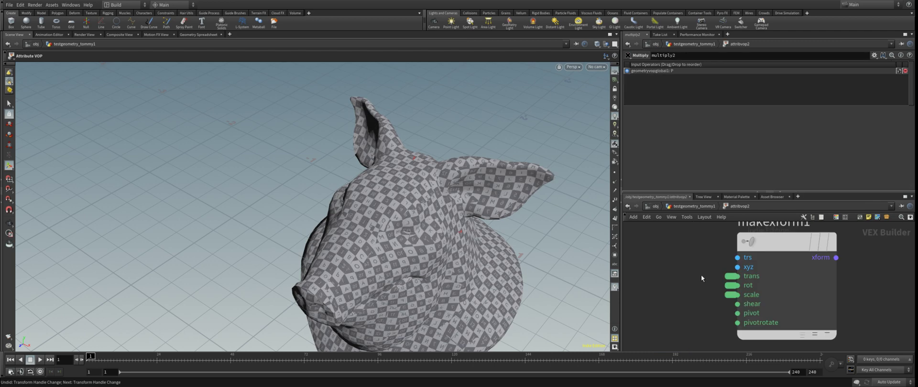
pyautogui.click(732, 277)
pyautogui.click(731, 285)
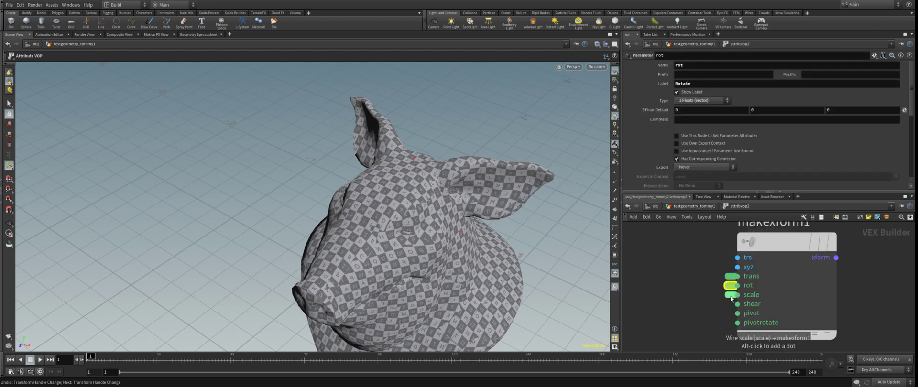
pyautogui.scroll(-5, 732, 298)
pyautogui.click(747, 280)
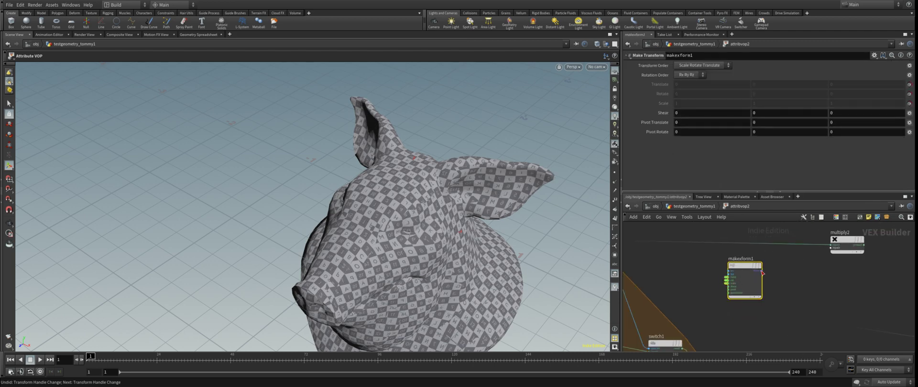
pyautogui.moveTo(762, 273); pyautogui.dragTo(832, 248)
pyautogui.scroll(-2, 774, 269)
pyautogui.moveTo(771, 270); pyautogui.dragTo(728, 275, button='middle')
pyautogui.scroll(2, 728, 275)
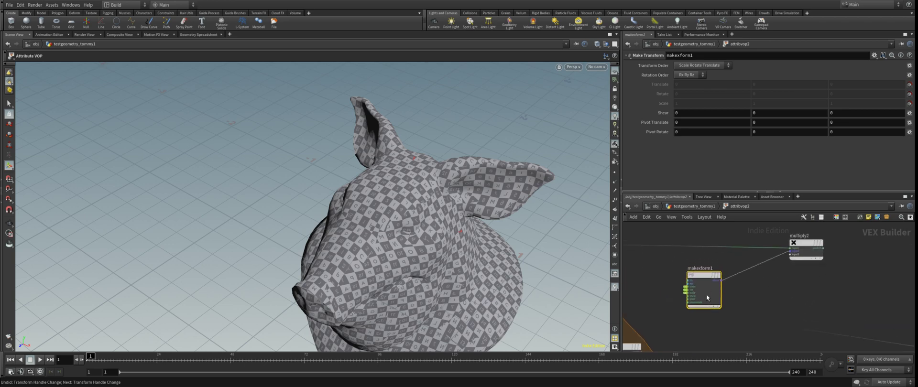
pyautogui.click(697, 206)
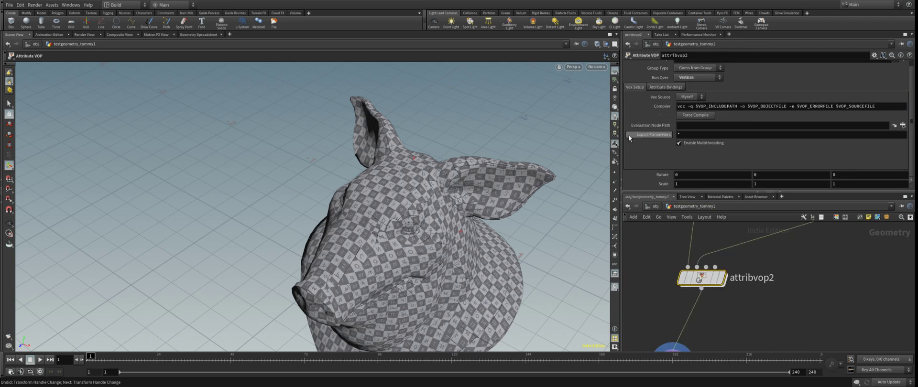
pyautogui.press('Delete')
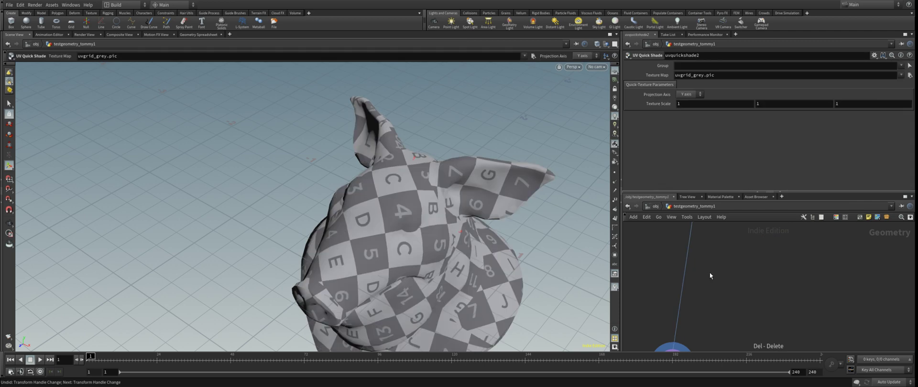
pyautogui.hotkey('ctrl', 'z')
pyautogui.click(692, 280)
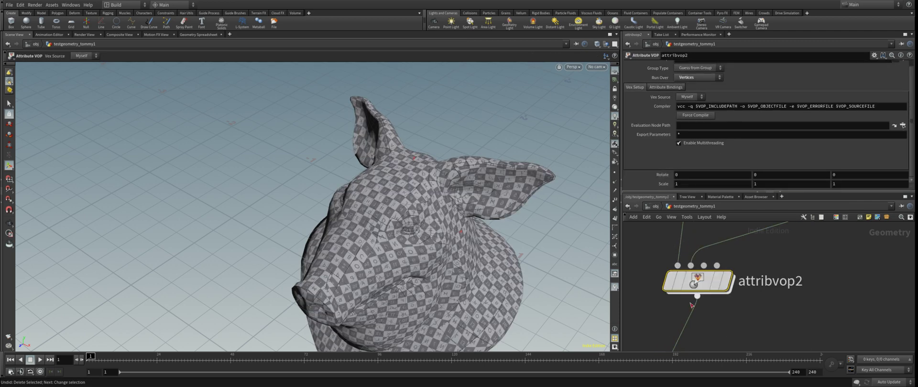
# Inside attribvop2, remove the Make Transform node's trans parameter, promote that input again and return to the geometry network.
pyautogui.moveTo(699, 281)
pyautogui.doubleClick(694, 278)
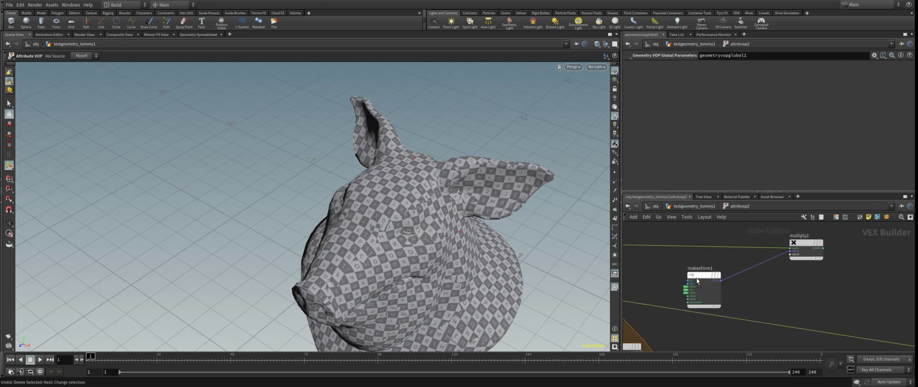
pyautogui.click(694, 291)
pyautogui.scroll(2, 693, 295)
pyautogui.click(675, 282)
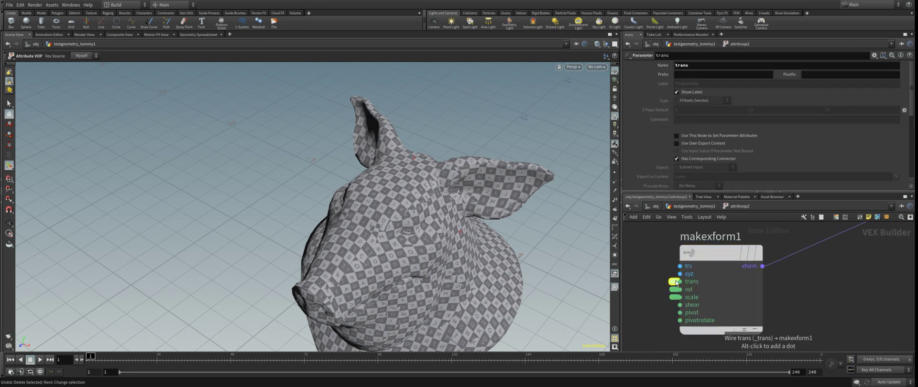
pyautogui.click(676, 282)
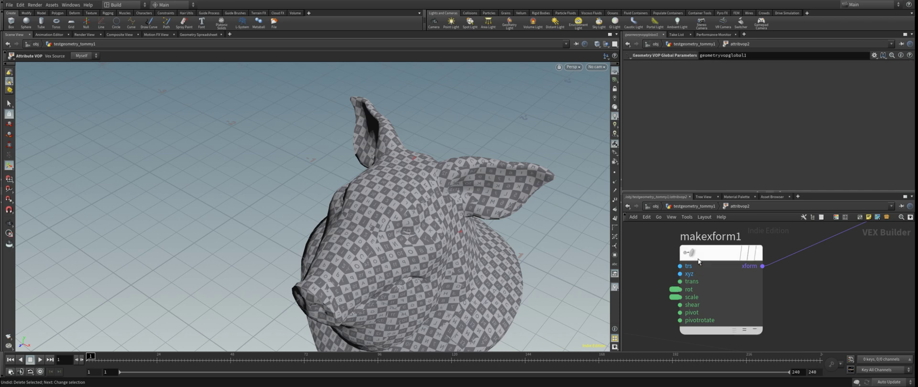
pyautogui.click(702, 207)
pyautogui.scroll(-1, 662, 144)
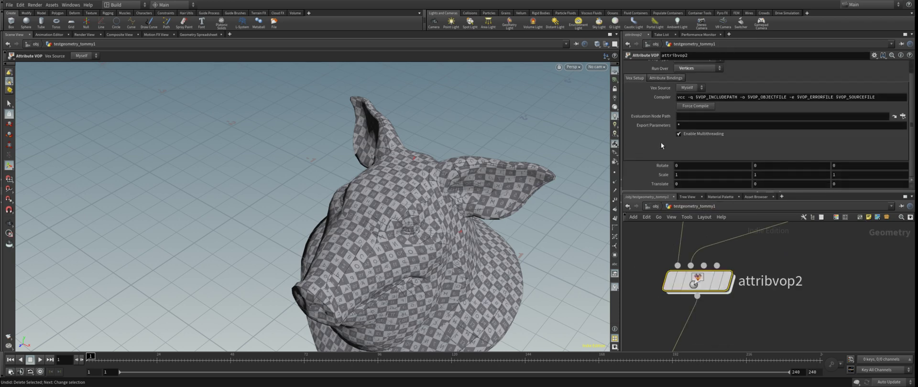
# Link attribvop2's Translate values to transform1's Translate with relative references to tx, ty and tz.
pyautogui.scroll(-5, 700, 291)
pyautogui.moveTo(715, 263); pyautogui.dragTo(674, 321, button='middle')
pyautogui.scroll(1, 745, 250)
pyautogui.click(740, 252)
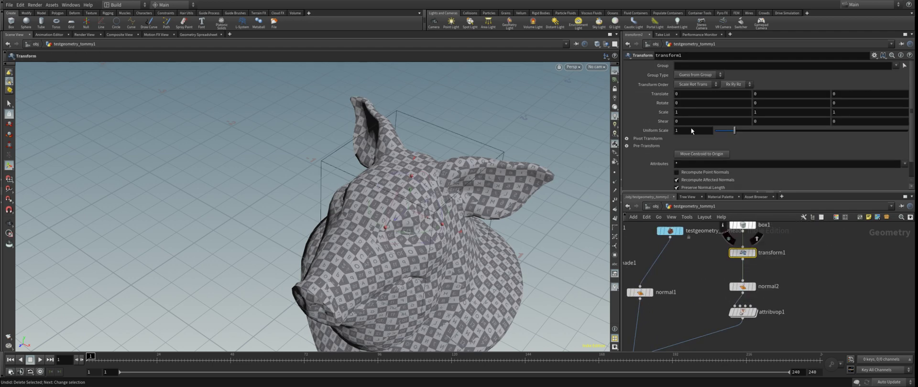
pyautogui.scroll(-5, 713, 254)
pyautogui.scroll(5, 683, 302)
pyautogui.click(702, 280)
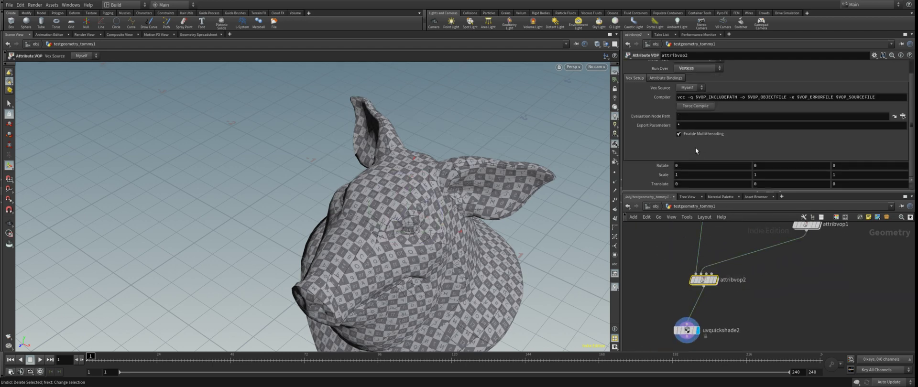
pyautogui.scroll(-5, 687, 293)
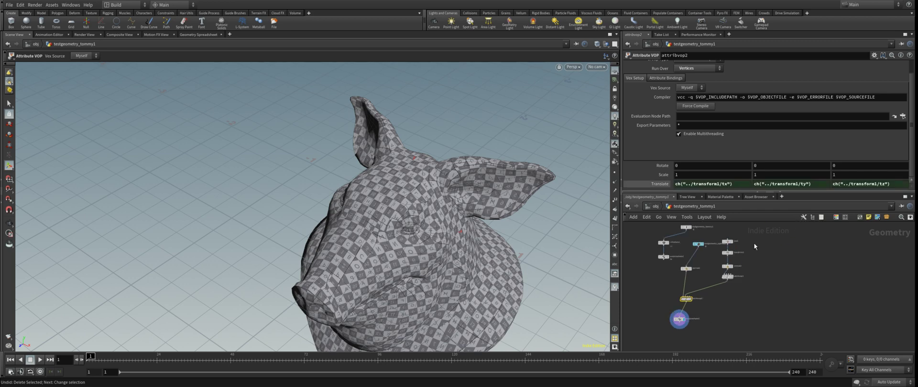
# Link attribvop2's Rotate values to transform1's Rotate with relative references to rx, ry and rz.
pyautogui.scroll(4, 750, 246)
pyautogui.click(706, 267)
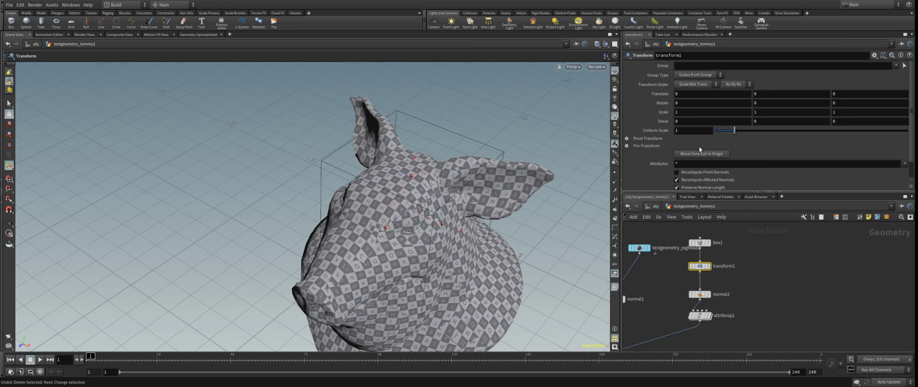
pyautogui.scroll(-5, 745, 313)
pyautogui.scroll(3, 694, 331)
pyautogui.click(694, 332)
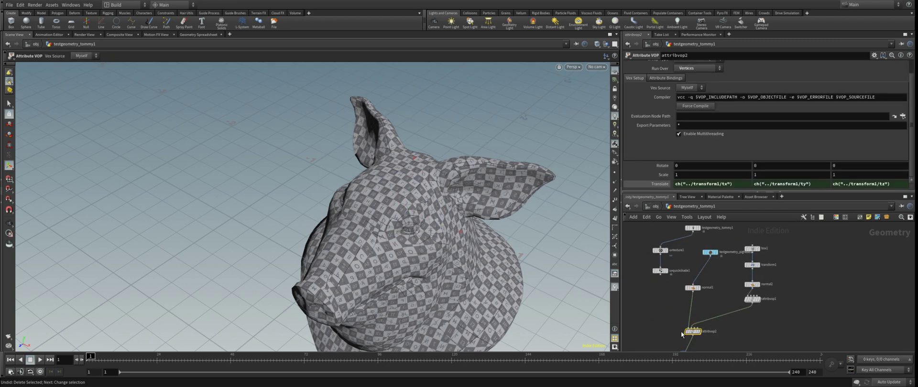
# Link attribvop2's Scale values to transform1's Scale with relative references to sx, sy and sz.
pyautogui.click(694, 236)
pyautogui.moveTo(739, 266); pyautogui.dragTo(737, 268)
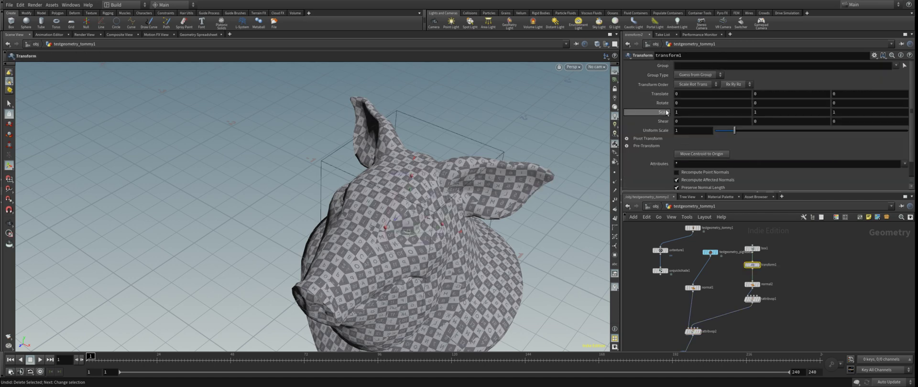
pyautogui.click(693, 331)
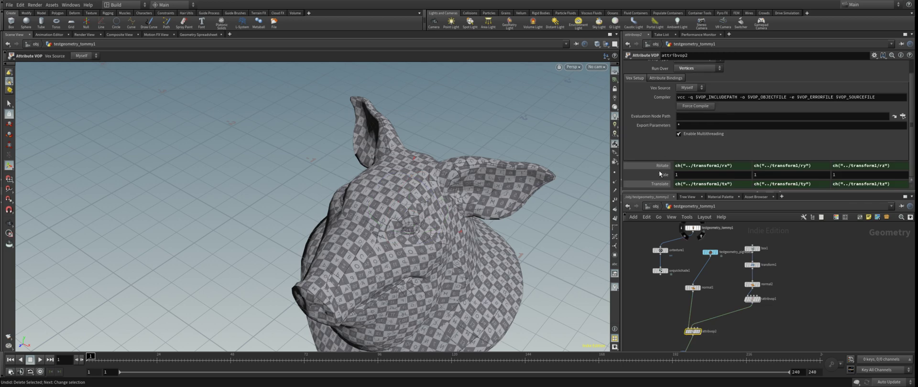
# Inside attribvop2, insert an Invert node between the Make Transform node and multiply2, spacing the nodes apart.
pyautogui.doubleClick(693, 330)
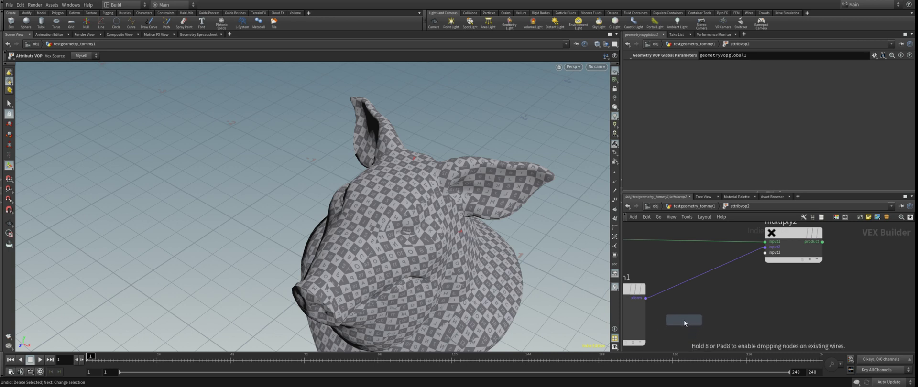
pyautogui.hotkey('ctrl', 'z')
pyautogui.scroll(-2, 708, 297)
pyautogui.moveTo(708, 323); pyautogui.dragTo(703, 257, button='middle')
pyautogui.scroll(-1, 708, 282)
pyautogui.moveTo(704, 264); pyautogui.dragTo(654, 240)
pyautogui.moveTo(695, 246); pyautogui.dragTo(690, 245)
# Insert an Orient node before align1 and wire the inverted transform into its Transform input.
pyautogui.moveTo(692, 322); pyautogui.dragTo(738, 322)
pyautogui.click(704, 305)
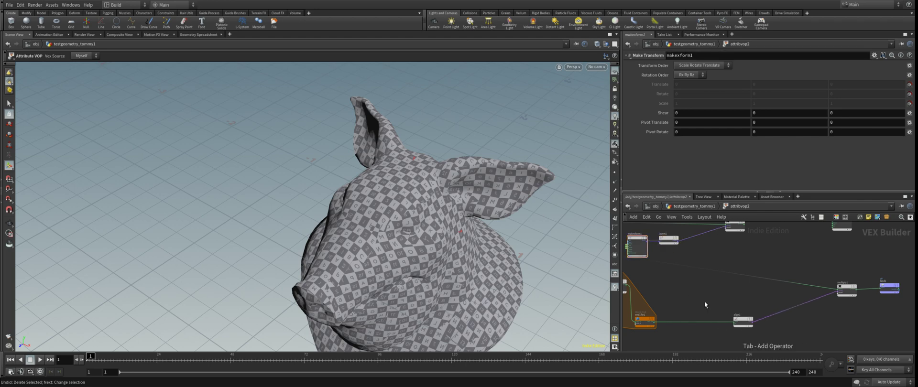
pyautogui.write('orient')
pyautogui.press('Return')
pyautogui.scroll(1, 705, 303)
pyautogui.click(704, 320)
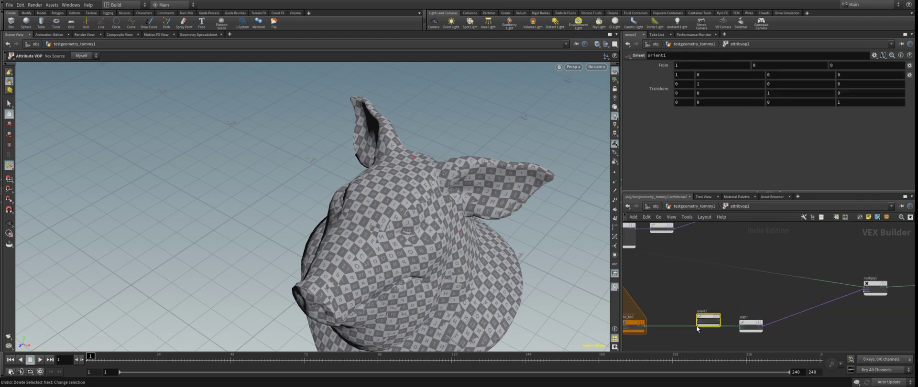
pyautogui.moveTo(703, 319); pyautogui.dragTo(674, 230)
pyautogui.moveTo(701, 336); pyautogui.dragTo(673, 322, button='middle')
pyautogui.scroll(-3, 673, 322)
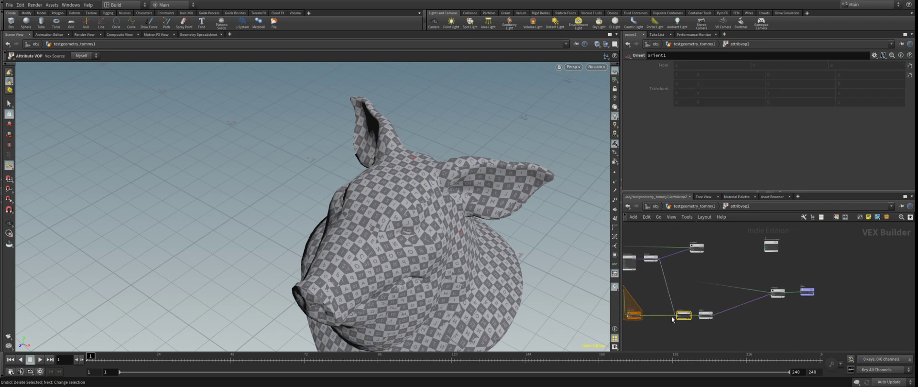
# Wire the product of multiply2 into the first input of the final Multiply node feeding the Bind node.
pyautogui.scroll(1, 765, 299)
pyautogui.scroll(2, 700, 239)
pyautogui.moveTo(688, 237); pyautogui.dragTo(765, 262)
pyautogui.scroll(-2, 725, 276)
pyautogui.moveTo(724, 277); pyautogui.dragTo(726, 266, button='middle')
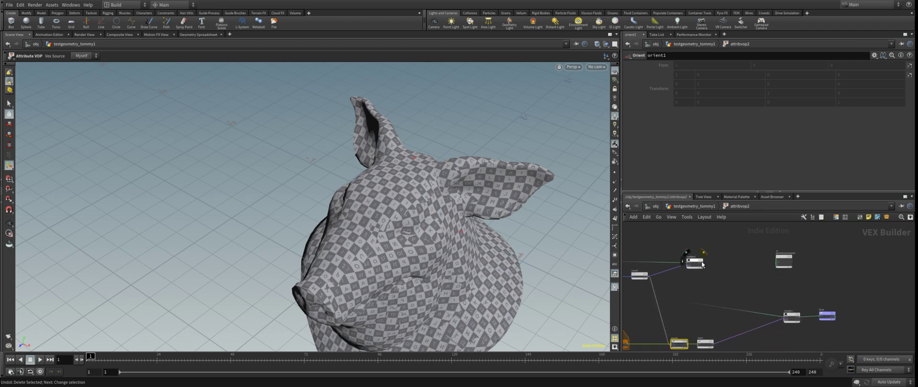
pyautogui.moveTo(706, 263); pyautogui.dragTo(808, 333)
pyautogui.scroll(3, 749, 293)
pyautogui.scroll(-3, 770, 314)
pyautogui.moveTo(753, 305); pyautogui.dragTo(711, 280)
# Test transform1 in the viewport by scaling the box to about 0.28 in X and 3.63 in Y, and reset its Scale to default.
pyautogui.press('u')
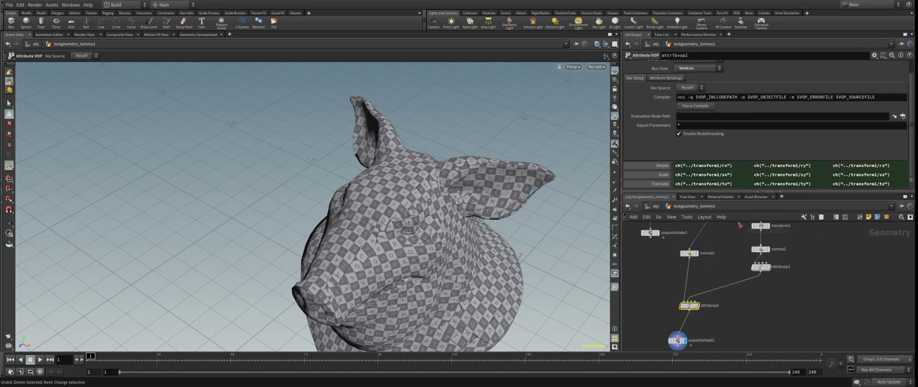
pyautogui.click(761, 227)
pyautogui.keyDown('alt'); pyautogui.moveTo(411, 226); pyautogui.dragTo(381, 239, button='right'); pyautogui.keyUp('alt')
pyautogui.moveTo(392, 234); pyautogui.dragTo(404, 246)
pyautogui.hotkey('ctrl', 'z')
pyautogui.press('e')
pyautogui.moveTo(412, 214); pyautogui.dragTo(316, 258)
pyautogui.press('r')
pyautogui.hotkey('ctrl', 'z')
pyautogui.press('e')
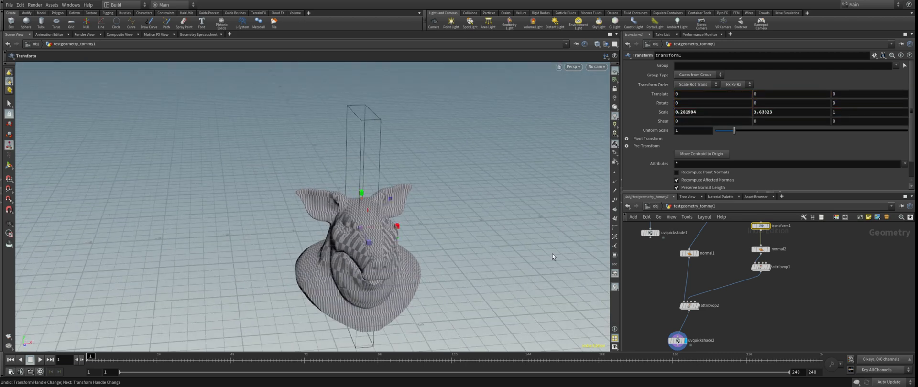
pyautogui.keyDown('ctrl'); pyautogui.middleClick(662, 111); pyautogui.keyUp('ctrl')
# Rearrange the geometry network so the first test branch sits apart from the pig head and box projection nodes.
pyautogui.moveTo(723, 286); pyautogui.dragTo(701, 306, button='middle')
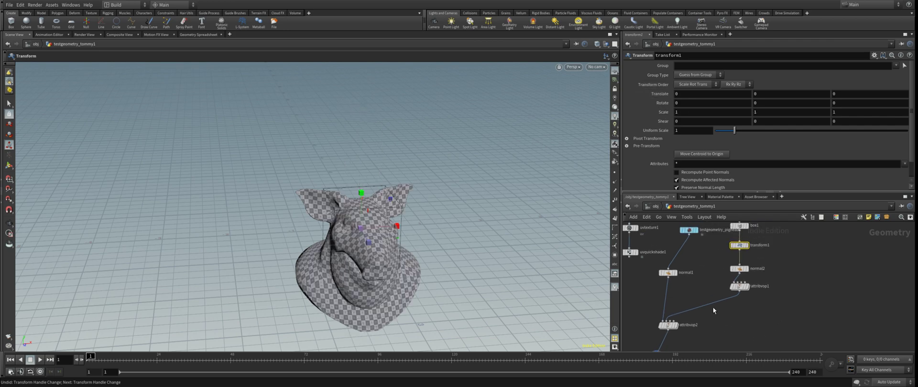
pyautogui.scroll(-4, 703, 309)
pyautogui.scroll(2, 699, 280)
pyautogui.moveTo(701, 297); pyautogui.dragTo(702, 299)
pyautogui.moveTo(662, 245); pyautogui.dragTo(688, 300)
pyautogui.moveTo(701, 248); pyautogui.dragTo(674, 244)
pyautogui.moveTo(670, 300); pyautogui.dragTo(669, 272, button='middle')
pyautogui.scroll(-3, 705, 278)
pyautogui.click(798, 331)
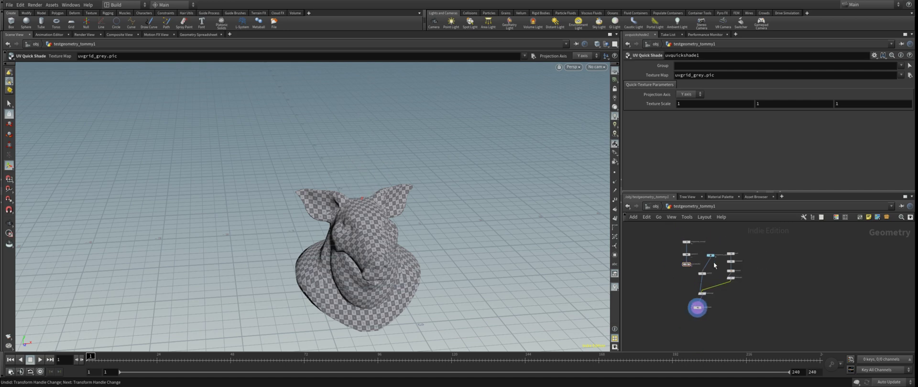
pyautogui.moveTo(711, 256); pyautogui.dragTo(705, 260)
# Collapse transform1, both Normal nodes, both Attribute VOPs and uvquickshade2 into a subnetwork.
pyautogui.moveTo(735, 325); pyautogui.dragTo(694, 269)
pyautogui.scroll(2, 740, 277)
pyautogui.keyDown('shift'); pyautogui.click(727, 256); pyautogui.keyUp('shift')
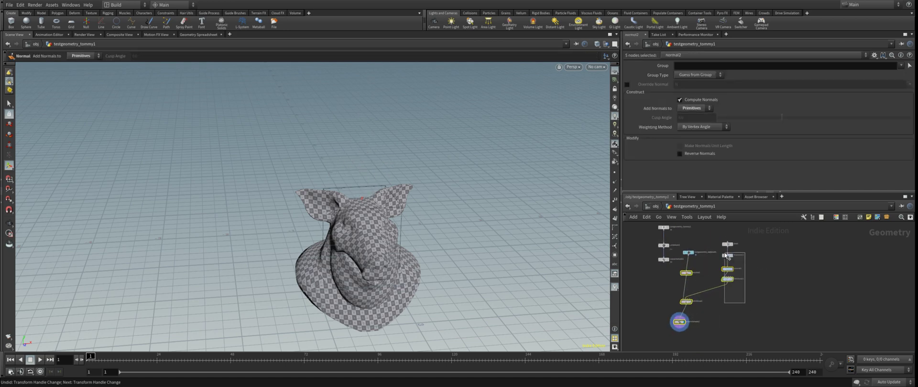
pyautogui.click(887, 217)
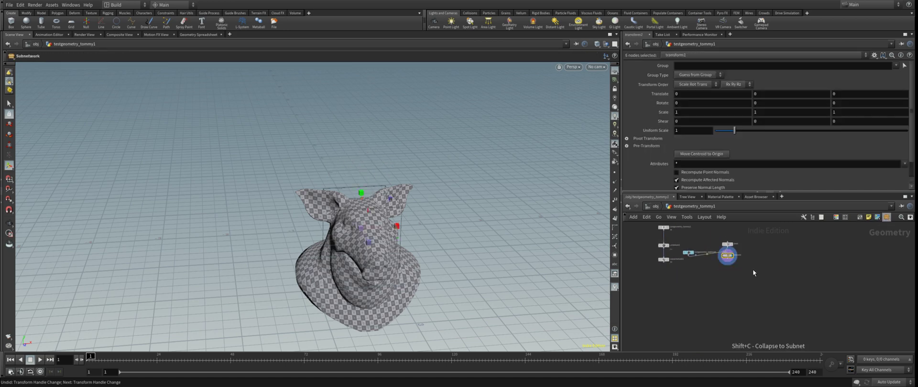
# Delete the subnetwork's existing input wires and connect the pig head to its first input and box1 to its second.
pyautogui.scroll(3, 681, 274)
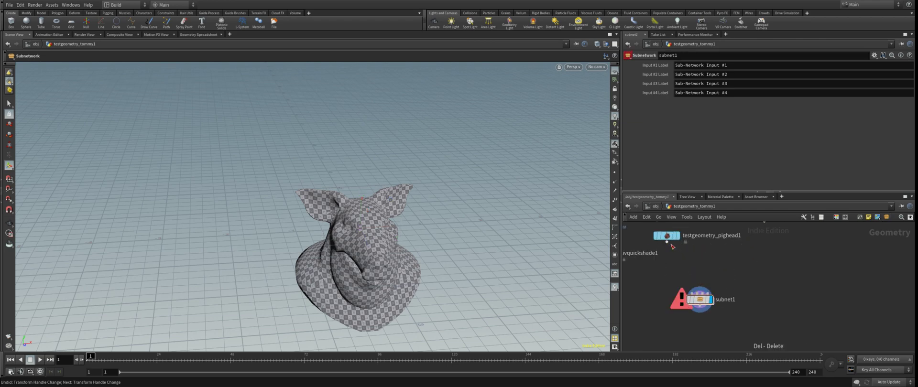
pyautogui.moveTo(681, 273); pyautogui.dragTo(679, 272)
pyautogui.press('Delete')
pyautogui.click(668, 242)
pyautogui.click(692, 293)
pyautogui.click(697, 293)
pyautogui.scroll(-3, 725, 273)
pyautogui.click(744, 254)
pyautogui.scroll(3, 705, 289)
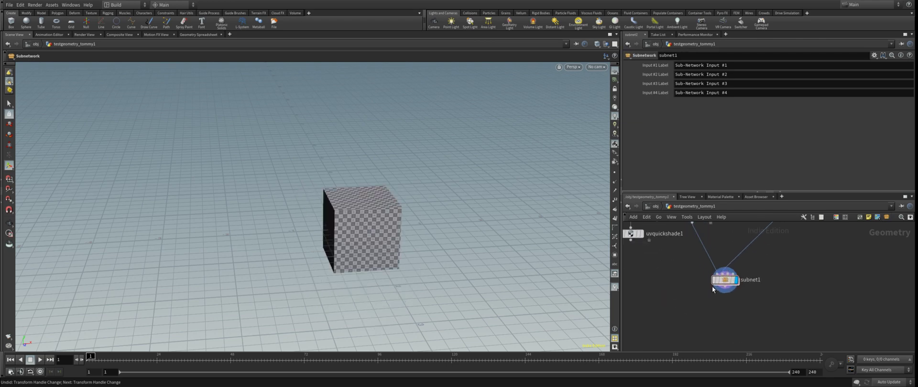
# Inside subnet1, move the six collapsed nodes together beneath the subnetwork inputs and select transform1.
pyautogui.doubleClick(725, 281)
pyautogui.scroll(1, 732, 280)
pyautogui.scroll(-3, 767, 313)
pyautogui.moveTo(783, 342); pyautogui.dragTo(687, 279)
pyautogui.moveTo(755, 287); pyautogui.dragTo(775, 294)
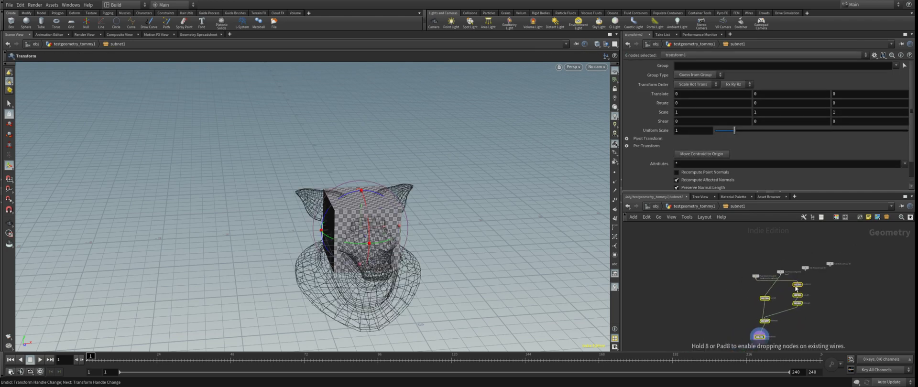
pyautogui.scroll(2, 726, 291)
pyautogui.click(712, 293)
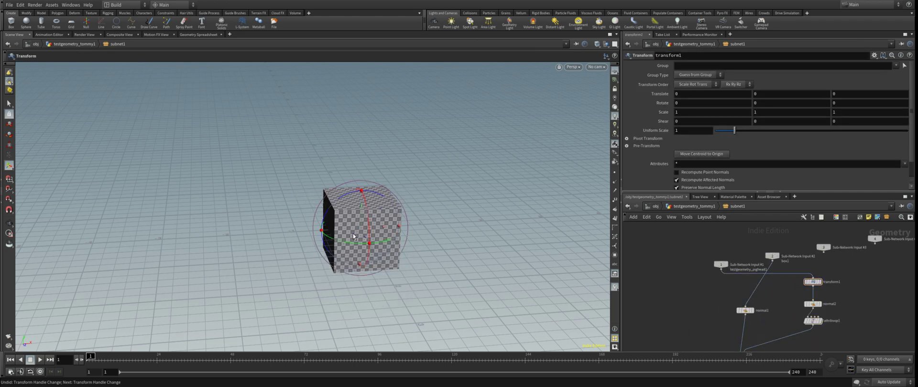
# Inside subnet1, rewire the inputs so the pig head feeds normal1 and box1 feeds transform1.
pyautogui.scroll(3, 348, 223)
pyautogui.keyDown('alt'); pyautogui.moveTo(348, 222); pyautogui.dragTo(405, 232); pyautogui.keyUp('alt')
pyautogui.scroll(3, 780, 292)
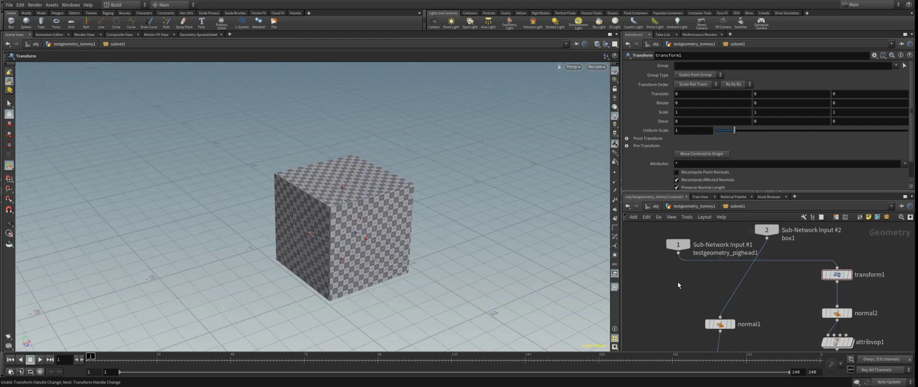
pyautogui.moveTo(678, 253); pyautogui.dragTo(717, 315)
pyautogui.moveTo(767, 239); pyautogui.dragTo(856, 266)
pyautogui.scroll(-5, 707, 257)
pyautogui.moveTo(766, 250); pyautogui.dragTo(680, 319)
pyautogui.scroll(2, 714, 271)
pyautogui.moveTo(707, 264); pyautogui.dragTo(692, 264)
pyautogui.click(663, 266)
# Examine the checker projection on the pig head from several angles and return to the parent geometry network.
pyautogui.scroll(3, 300, 210)
pyautogui.keyDown('alt'); pyautogui.moveTo(299, 210); pyautogui.dragTo(373, 259); pyautogui.keyUp('alt')
pyautogui.keyDown('alt'); pyautogui.moveTo(373, 258); pyautogui.dragTo(379, 190, button='middle'); pyautogui.keyUp('alt')
pyautogui.scroll(-2, 397, 231)
pyautogui.keyDown('alt'); pyautogui.moveTo(398, 232); pyautogui.dragTo(337, 248); pyautogui.keyUp('alt')
pyautogui.scroll(2, 746, 286)
pyautogui.moveTo(691, 281); pyautogui.dragTo(687, 287, button='middle')
pyautogui.click(673, 206)
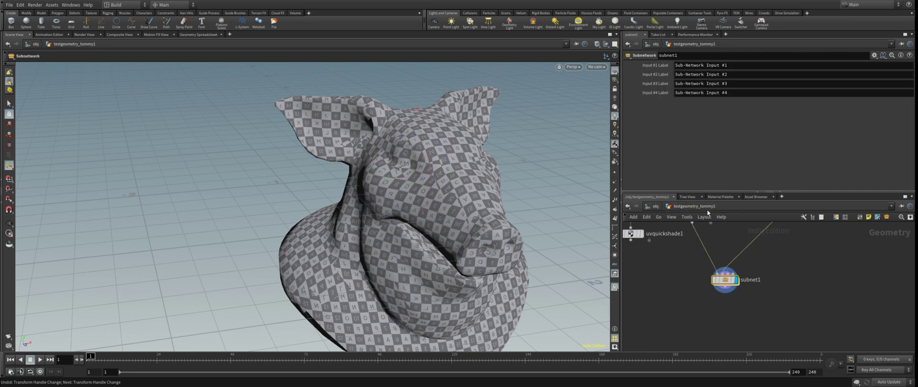
# Inside subnet1, delete uvquickshade2 and add an Output node fed by attribvop2.
pyautogui.doubleClick(724, 280)
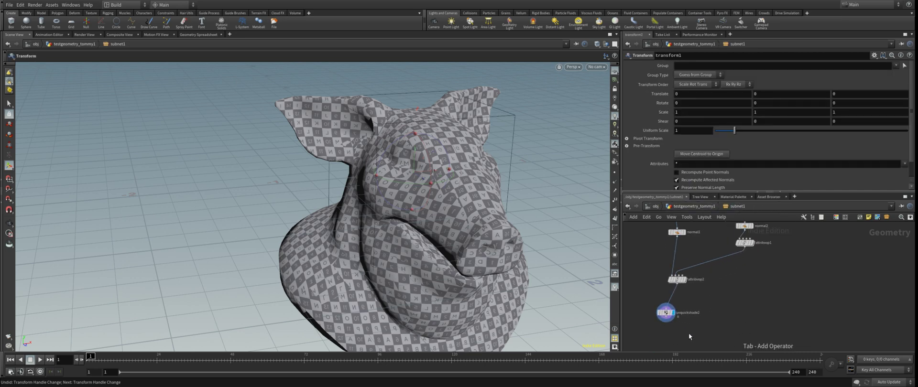
pyautogui.press('Tab')
pyautogui.write('output')
pyautogui.press('Return')
pyautogui.click(706, 310)
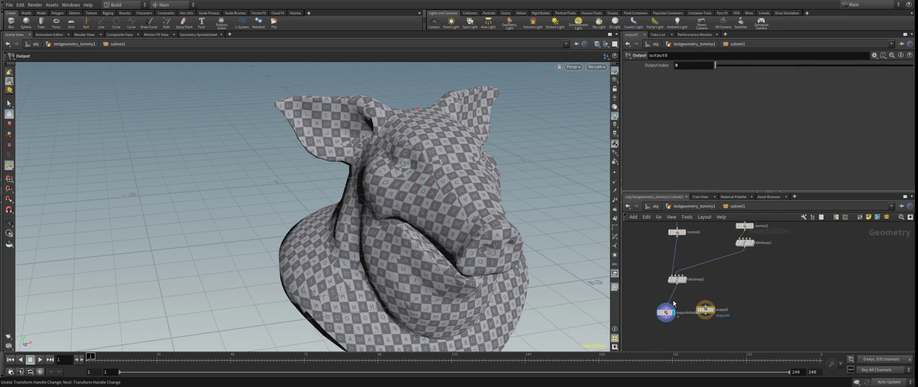
pyautogui.moveTo(645, 297); pyautogui.dragTo(675, 324)
pyautogui.press('Delete')
pyautogui.moveTo(677, 285); pyautogui.dragTo(706, 305)
pyautogui.moveTo(706, 312); pyautogui.dragTo(741, 313)
pyautogui.hotkey('ctrl', 'z')
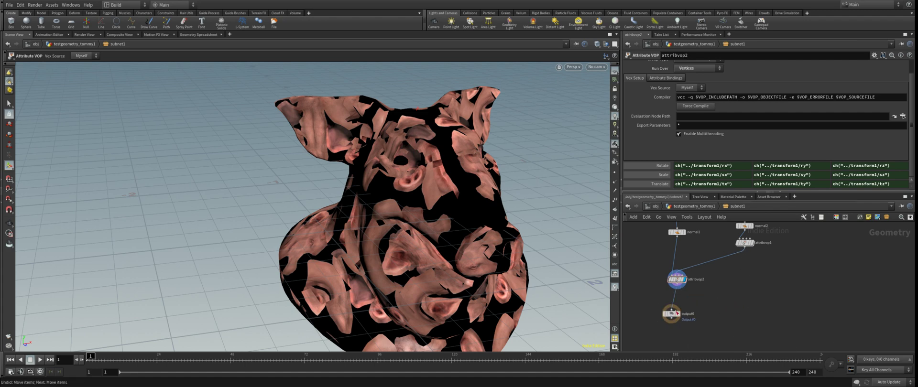
pyautogui.hotkey('ctrl', 'z')
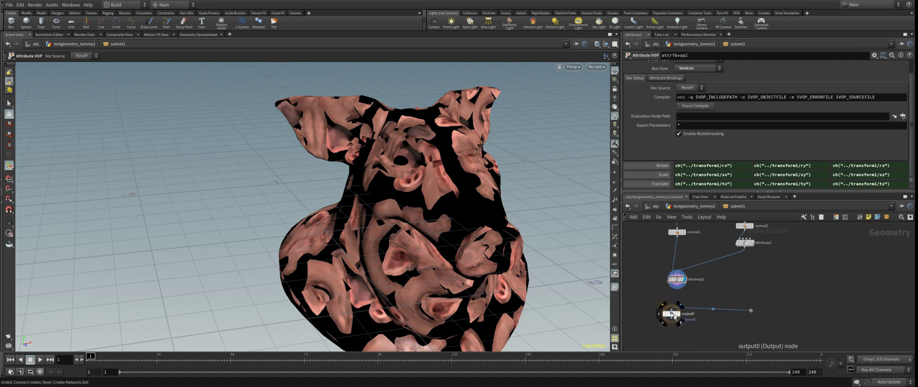
pyautogui.hotkey('ctrl', 'z')
# Wire attribvop1 to a second Output node and return to the parent geometry network.
pyautogui.moveTo(745, 248); pyautogui.dragTo(760, 309)
pyautogui.click(793, 312)
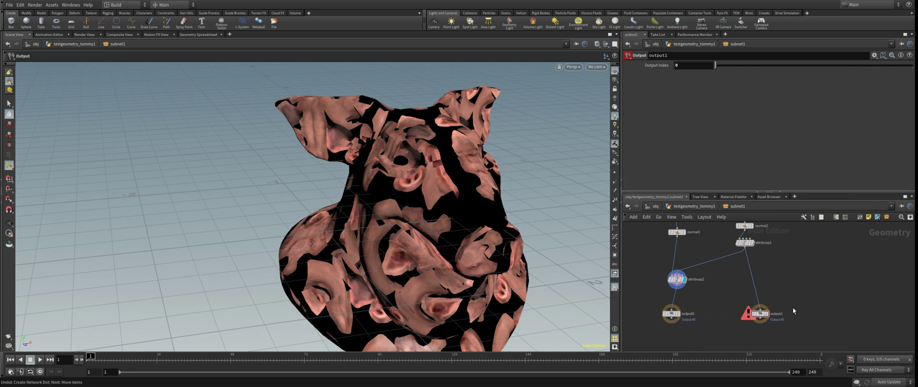
pyautogui.click(706, 207)
# Add a Null below subnet1 and connect it to the subnetwork's second output.
pyautogui.press('Tab')
pyautogui.write('null')
pyautogui.press('Return')
pyautogui.click(735, 289)
pyautogui.moveTo(710, 256); pyautogui.dragTo(738, 284)
pyautogui.moveTo(714, 261); pyautogui.dragTo(739, 293)
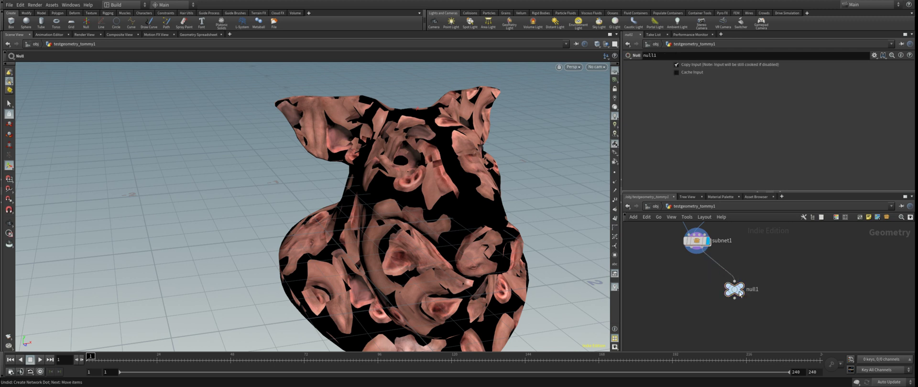
# Add a UV Quick Shade node on subnet1's first output and display it.
pyautogui.click(693, 252)
pyautogui.press('Tab')
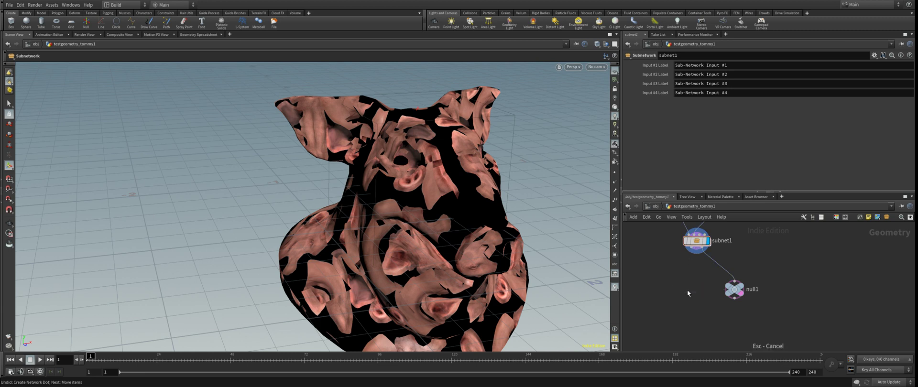
pyautogui.press('Return')
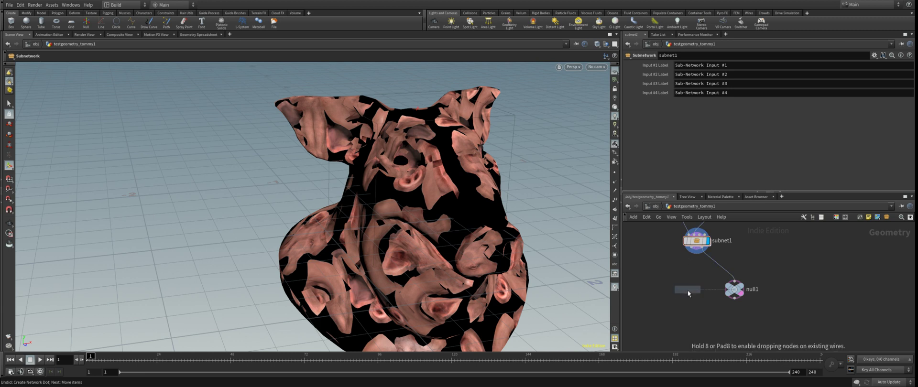
pyautogui.click(687, 291)
pyautogui.moveTo(691, 247); pyautogui.dragTo(686, 283)
pyautogui.click(696, 289)
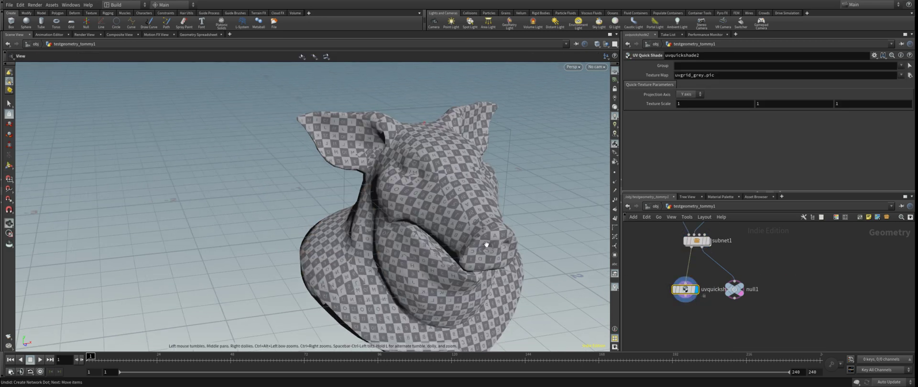
# Convert subnet1 into a digital asset and expose the parameters of its internal transform1 on the asset.
pyautogui.click(706, 244)
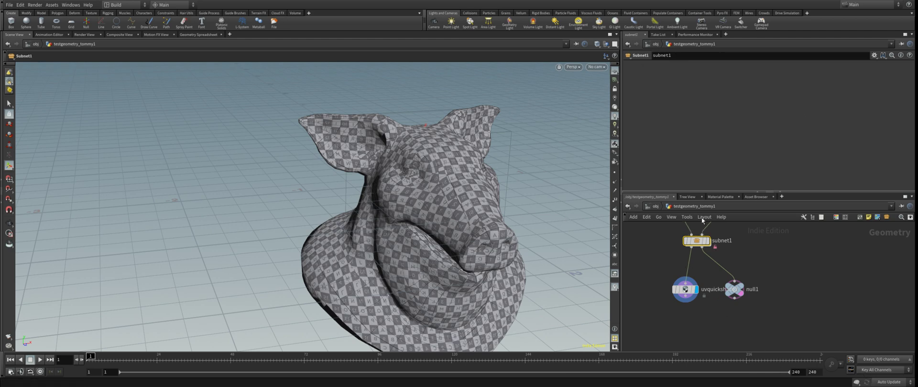
pyautogui.doubleClick(695, 241)
pyautogui.click(790, 255)
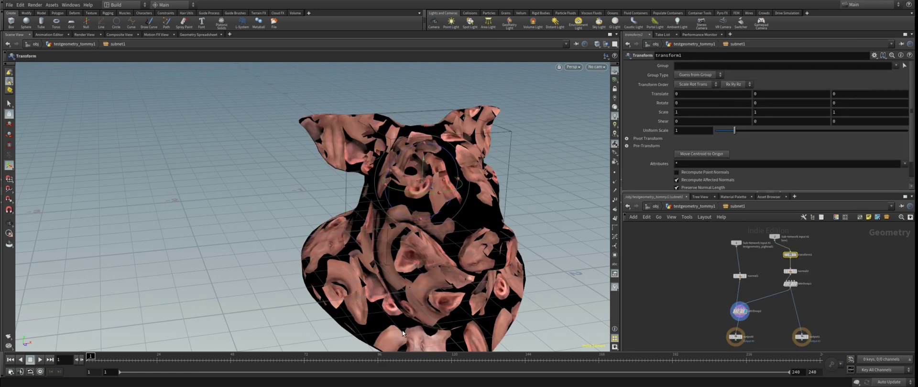
pyautogui.press('k')
pyautogui.click(694, 207)
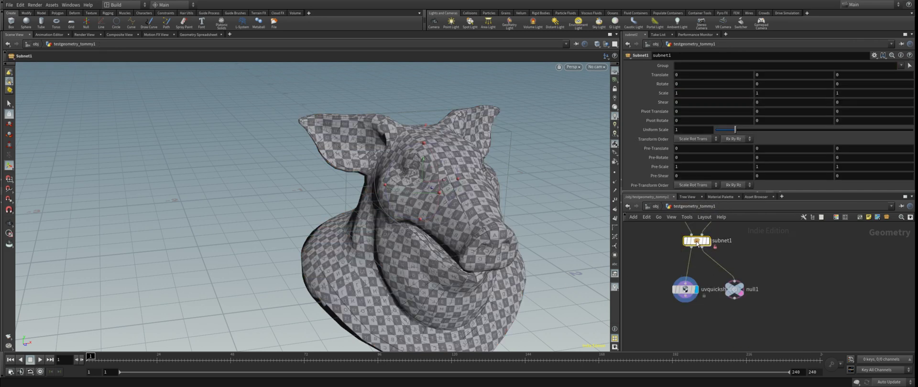
# Test subnet1's handles with about -0.087 Y translation, -47° Y rotation and 0.234 X scale.
pyautogui.scroll(-2, 351, 229)
pyautogui.keyDown('alt'); pyautogui.moveTo(430, 228); pyautogui.dragTo(389, 231); pyautogui.keyUp('alt')
pyautogui.moveTo(420, 172)
pyautogui.mouseDown()
pyautogui.moveTo(430, 102)
pyautogui.moveTo(422, 181)
pyautogui.mouseUp()
pyautogui.keyDown('alt'); pyautogui.moveTo(422, 191); pyautogui.dragTo(447, 221); pyautogui.keyUp('alt')
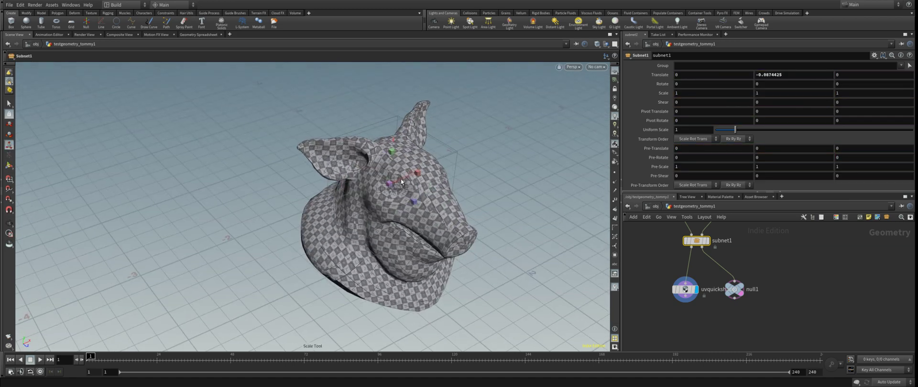
pyautogui.moveTo(416, 173); pyautogui.dragTo(367, 200)
pyautogui.press('r')
pyautogui.scroll(1, 735, 231)
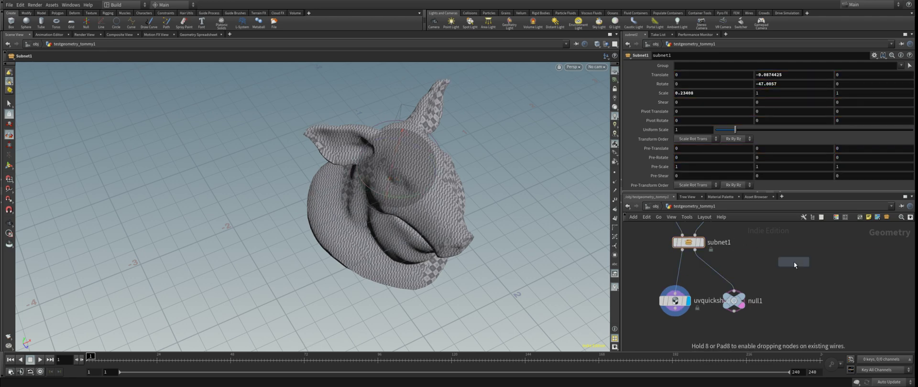
# Place a fresh instance of the digital asset beside subnet1.
pyautogui.click(794, 262)
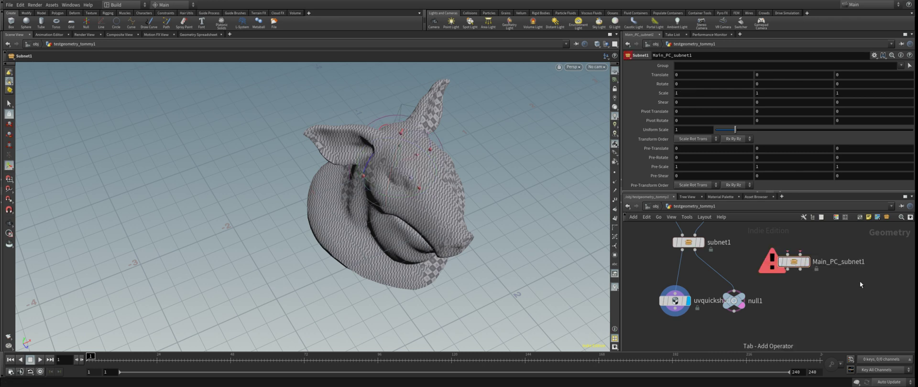
pyautogui.scroll(-3, 756, 284)
pyautogui.moveTo(784, 268); pyautogui.dragTo(766, 255)
pyautogui.moveTo(738, 260); pyautogui.dragTo(733, 305, button='middle')
pyautogui.scroll(-1, 734, 305)
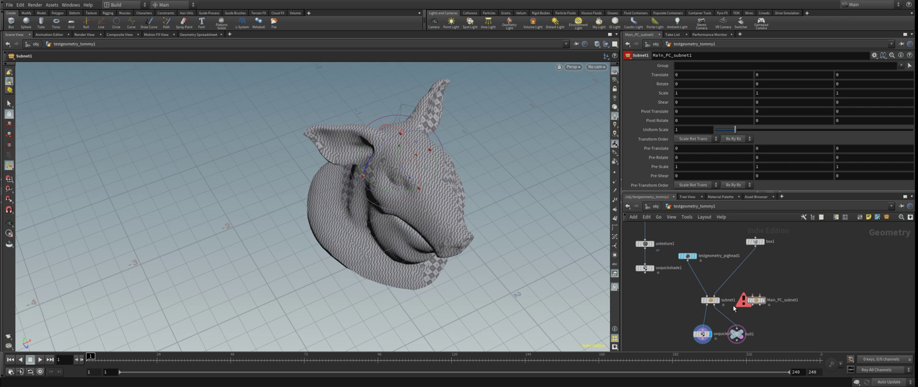
pyautogui.scroll(1, 711, 301)
# Delete the original subnet1 and move Main_PC_subnet1 into its place.
pyautogui.moveTo(711, 302); pyautogui.dragTo(795, 280)
pyautogui.click(703, 302)
pyautogui.press('Delete')
pyautogui.press('Delete')
pyautogui.moveTo(765, 302); pyautogui.dragTo(736, 299)
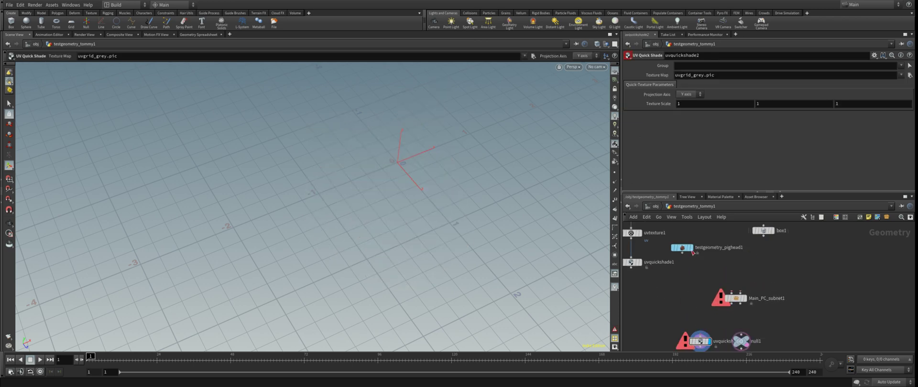
# Wire the pig head and box1 into Main_PC_subnet1 and its outputs to uvquickshade2 and null1, displaying uvquickshade2.
pyautogui.click(691, 248)
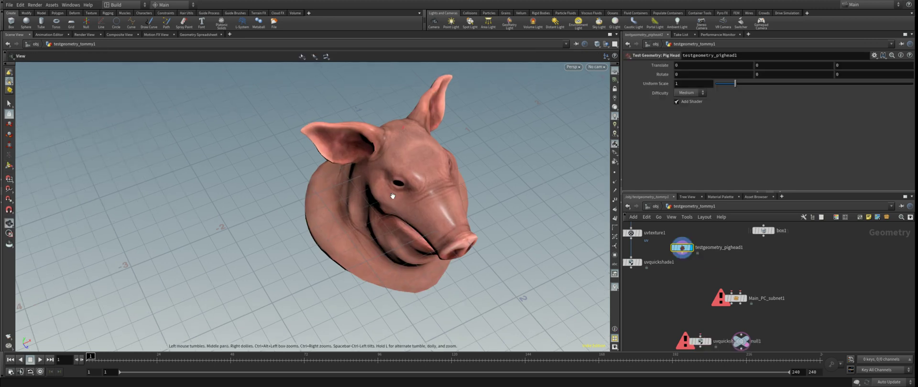
pyautogui.moveTo(682, 252); pyautogui.dragTo(741, 335)
pyautogui.click(764, 235)
pyautogui.click(709, 342)
pyautogui.moveTo(788, 322); pyautogui.dragTo(709, 291)
pyautogui.moveTo(709, 294); pyautogui.dragTo(723, 278, button='middle')
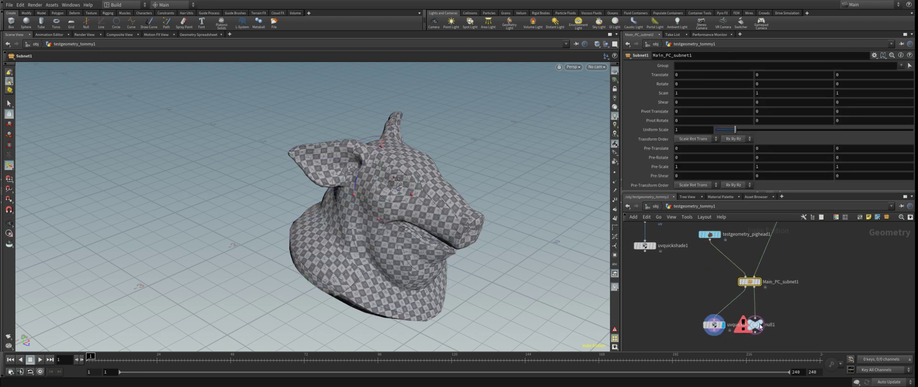
pyautogui.click(780, 324)
pyautogui.scroll(2, 394, 178)
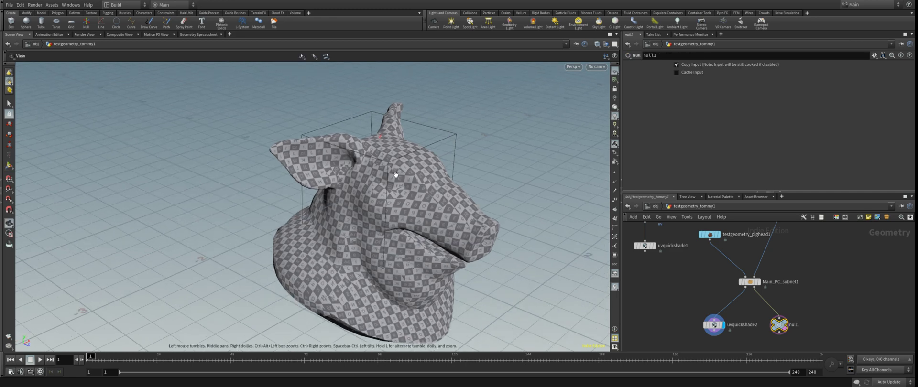
# Rotate the projection of Main_PC_subnet1 about -49° around Y with its viewport handle.
pyautogui.keyDown('alt'); pyautogui.moveTo(395, 178); pyautogui.dragTo(424, 151); pyautogui.keyUp('alt')
pyautogui.moveTo(820, 265); pyautogui.dragTo(732, 290)
pyautogui.keyDown('alt'); pyautogui.moveTo(390, 178); pyautogui.dragTo(334, 219); pyautogui.keyUp('alt')
pyautogui.keyDown('alt'); pyautogui.moveTo(368, 173); pyautogui.dragTo(378, 195); pyautogui.keyUp('alt')
pyautogui.scroll(6, 394, 150)
pyautogui.keyDown('alt'); pyautogui.moveTo(398, 149); pyautogui.dragTo(406, 111); pyautogui.keyUp('alt')
pyautogui.keyDown('alt'); pyautogui.moveTo(406, 112); pyautogui.dragTo(389, 164, button='right'); pyautogui.keyUp('alt')
pyautogui.moveTo(389, 164); pyautogui.dragTo(316, 200)
# Scale the projection of Main_PC_subnet1 to about 0.59 in Y.
pyautogui.scroll(-2, 336, 193)
pyautogui.scroll(-4, 717, 328)
pyautogui.moveTo(743, 303); pyautogui.dragTo(716, 315)
pyautogui.moveTo(404, 166); pyautogui.dragTo(401, 176)
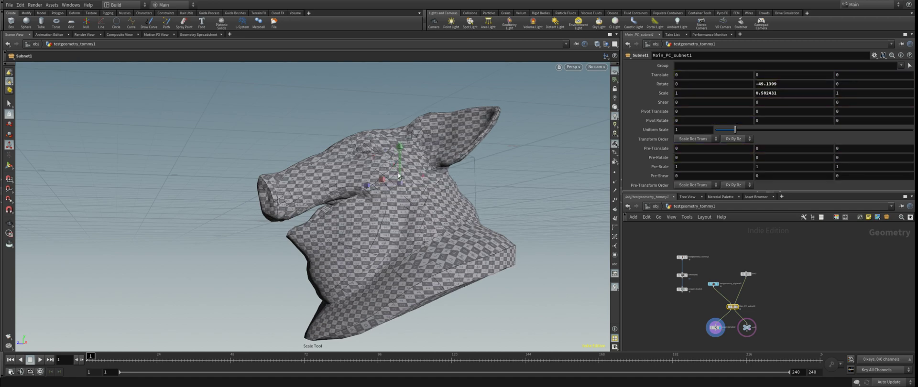